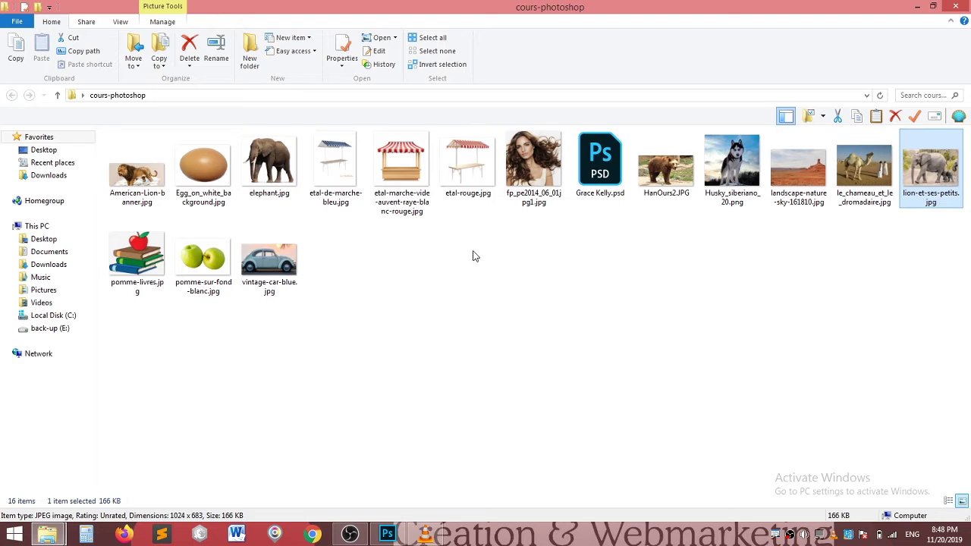
Open Egg_on_white_background.jpg from File Explorer with Open with > Adobe Photoshop CC 2018
{"action": "right_click", "coordinate": [205, 158]}
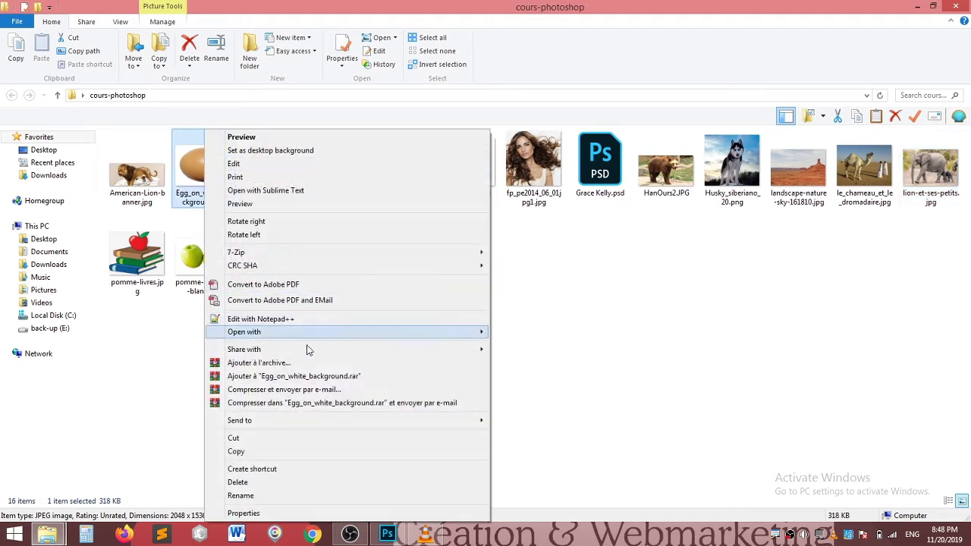
{"action": "mouse_move", "coordinate": [245, 331]}
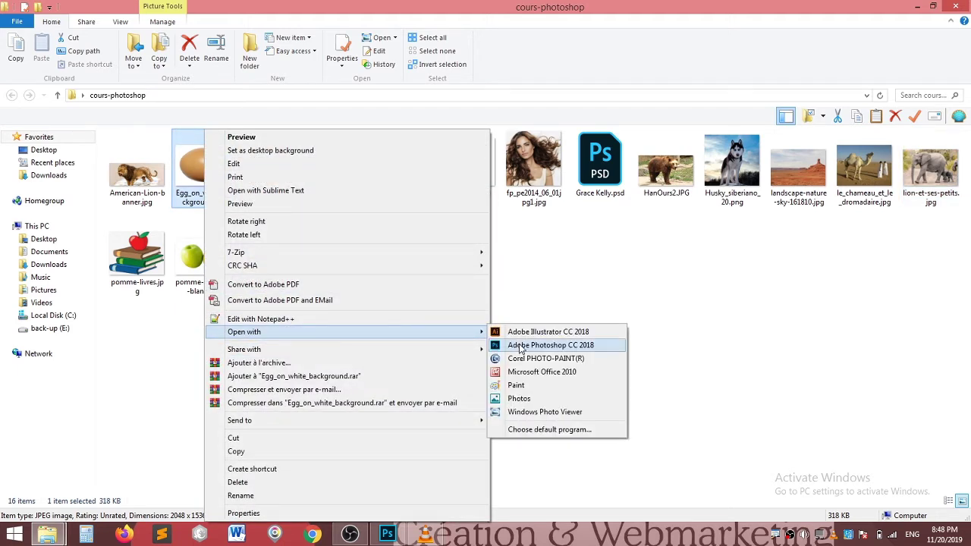
{"action": "left_click", "coordinate": [528, 346]}
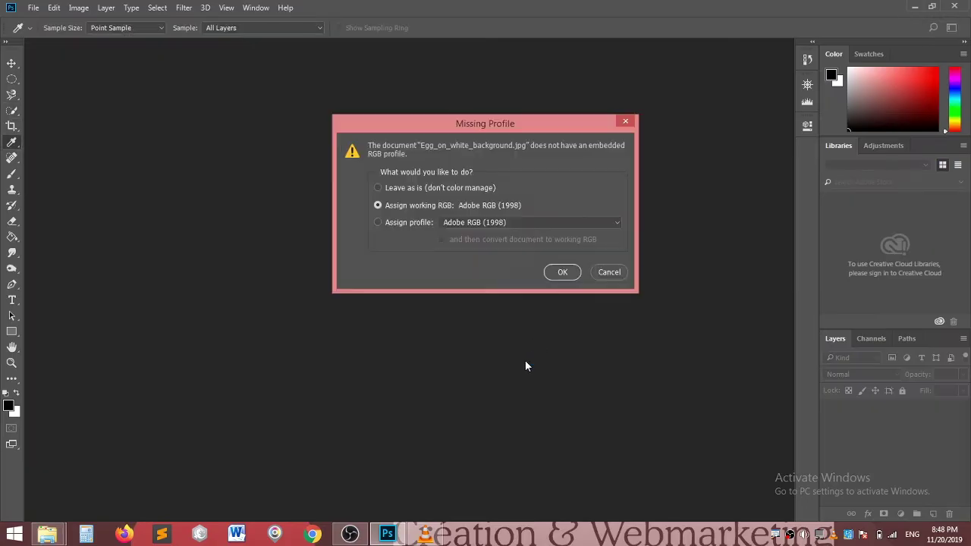
Accept the Missing Profile prompt to open the egg image, then select the Move tool
{"action": "left_click", "coordinate": [561, 271]}
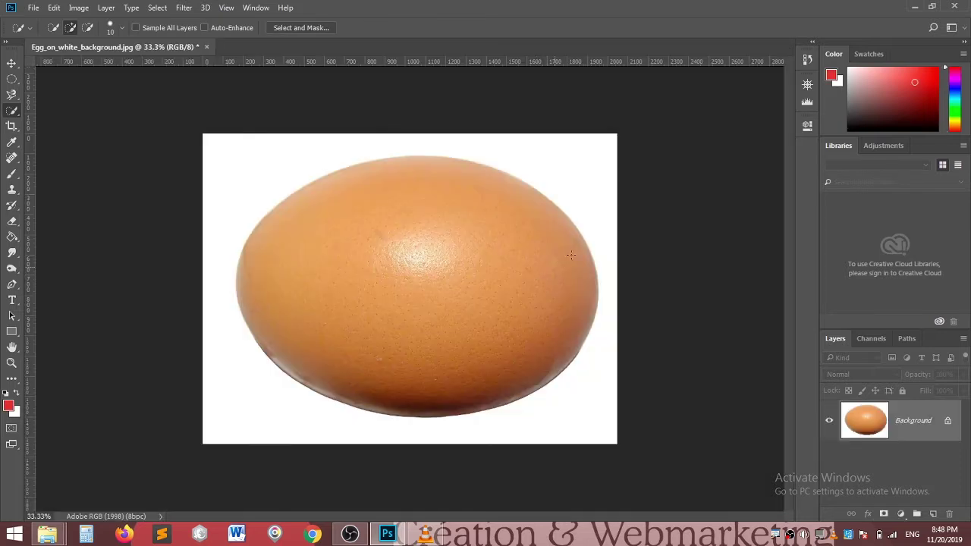
{"action": "left_click", "coordinate": [12, 62]}
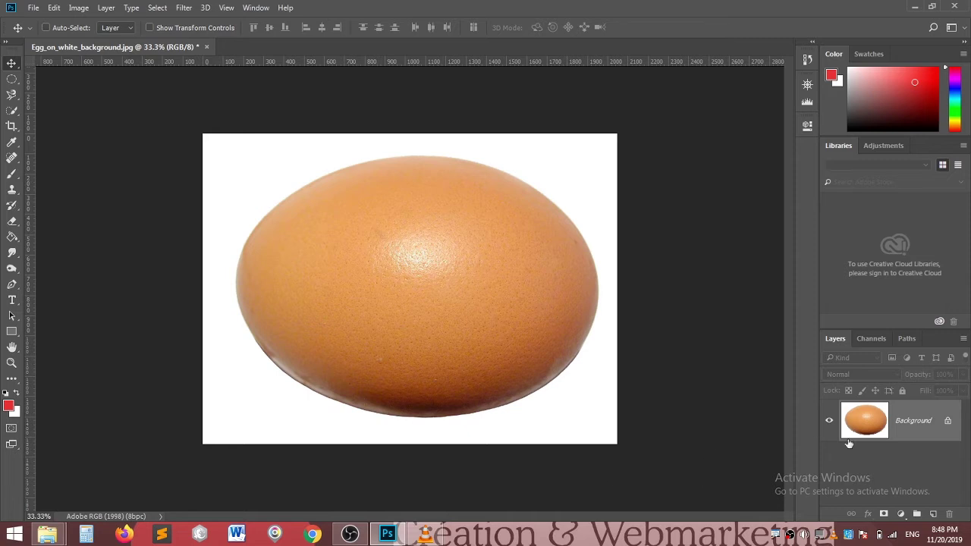
Float and enlarge the Layers panel, then unlock the Background layer as Layer 0
{"action": "left_click_drag", "start_coordinate": [827, 337], "coordinate": [657, 148]}
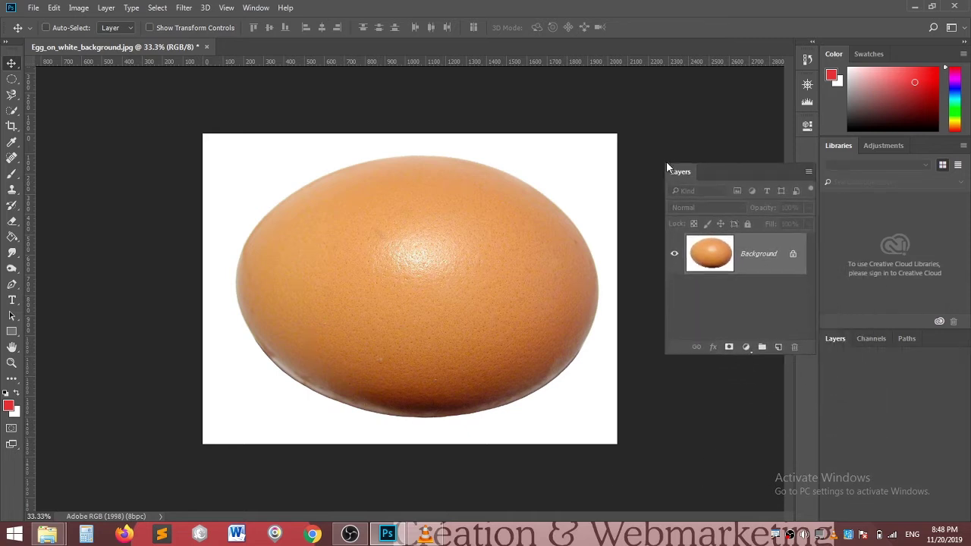
{"action": "left_click_drag", "start_coordinate": [720, 287], "coordinate": [736, 433]}
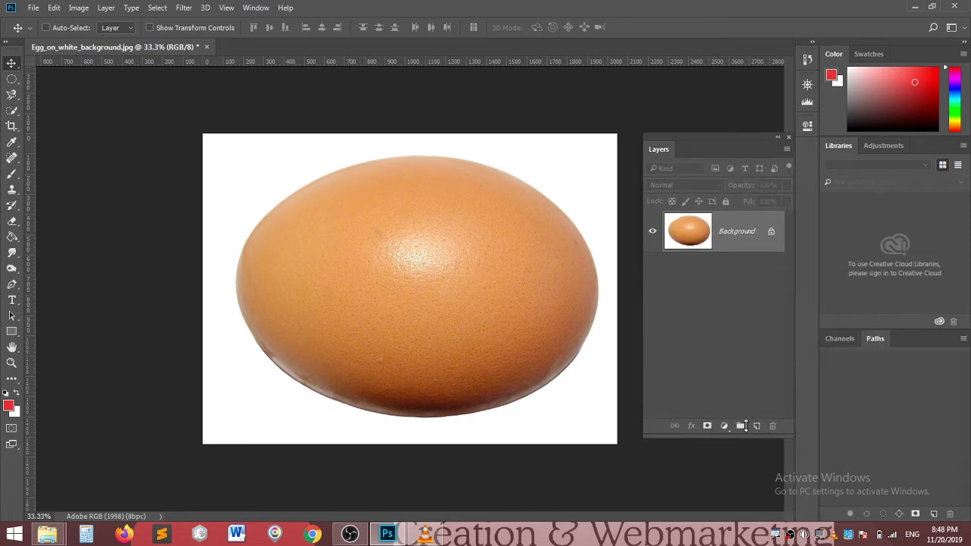
{"action": "double_click", "coordinate": [751, 233]}
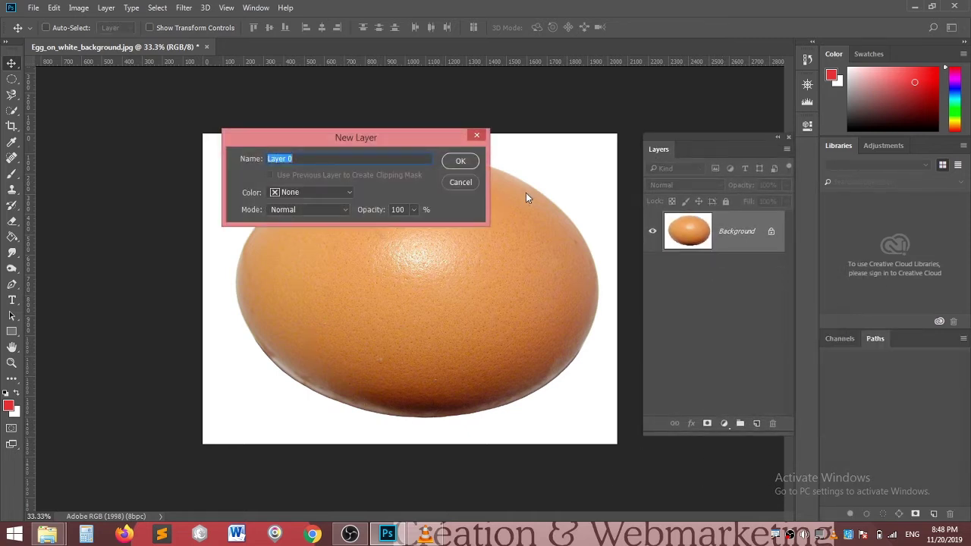
{"action": "left_click", "coordinate": [460, 160]}
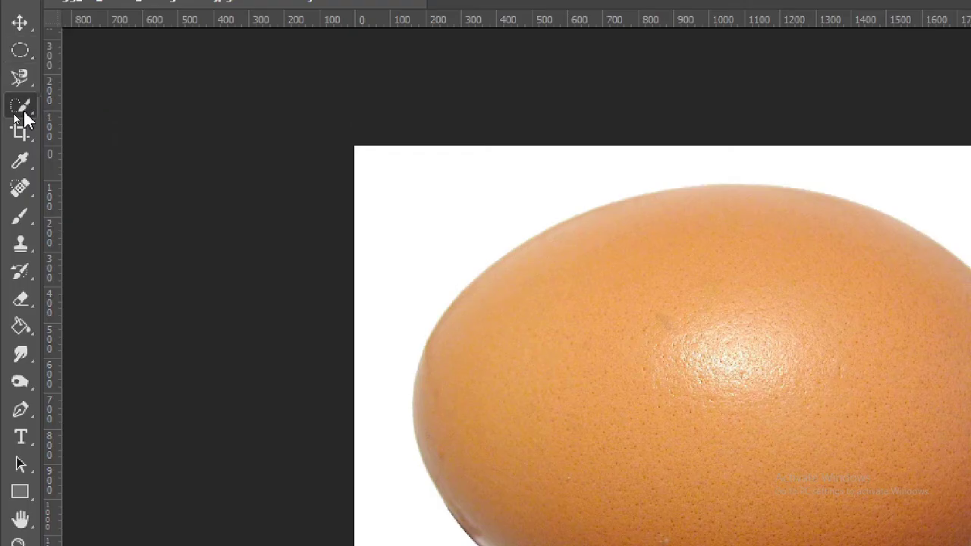
Select the white background with the Magic Wand, delete it, and deselect
{"action": "right_click", "coordinate": [12, 113]}
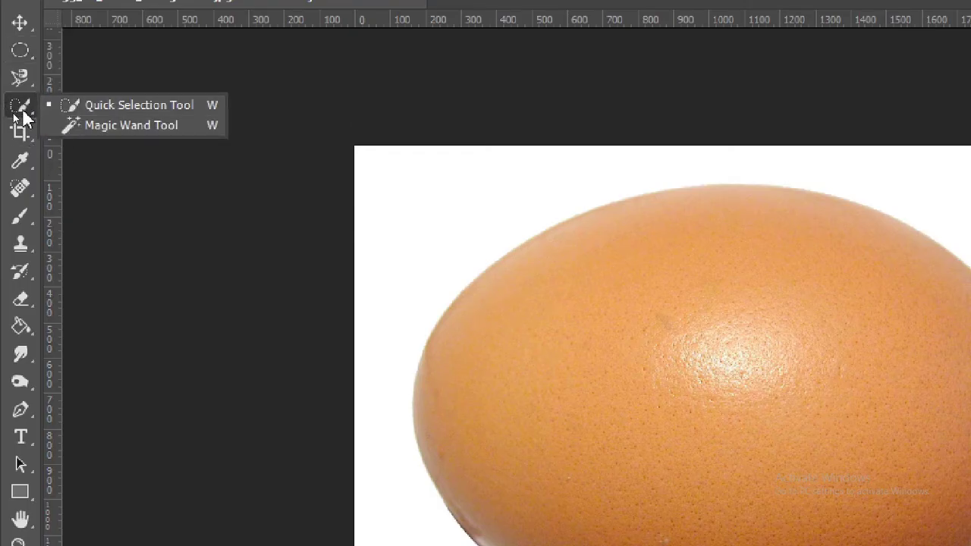
{"action": "left_click", "coordinate": [131, 125]}
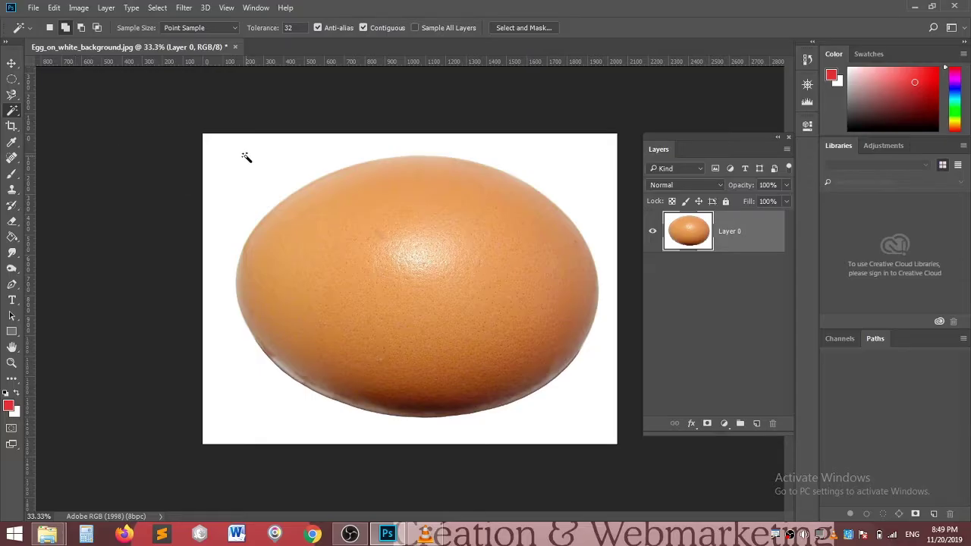
{"action": "left_click", "coordinate": [246, 157]}
{"action": "key", "text": "Delete"}
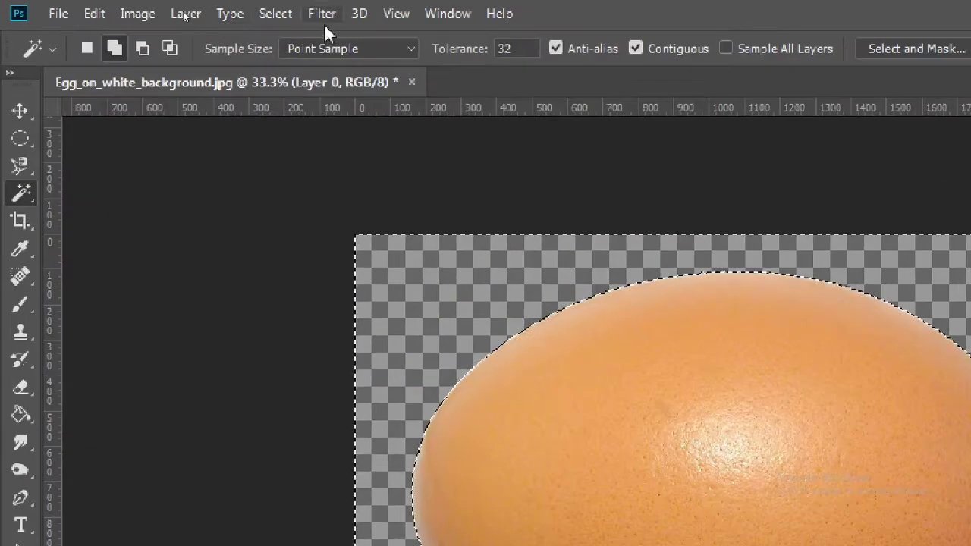
{"action": "left_click", "coordinate": [157, 7]}
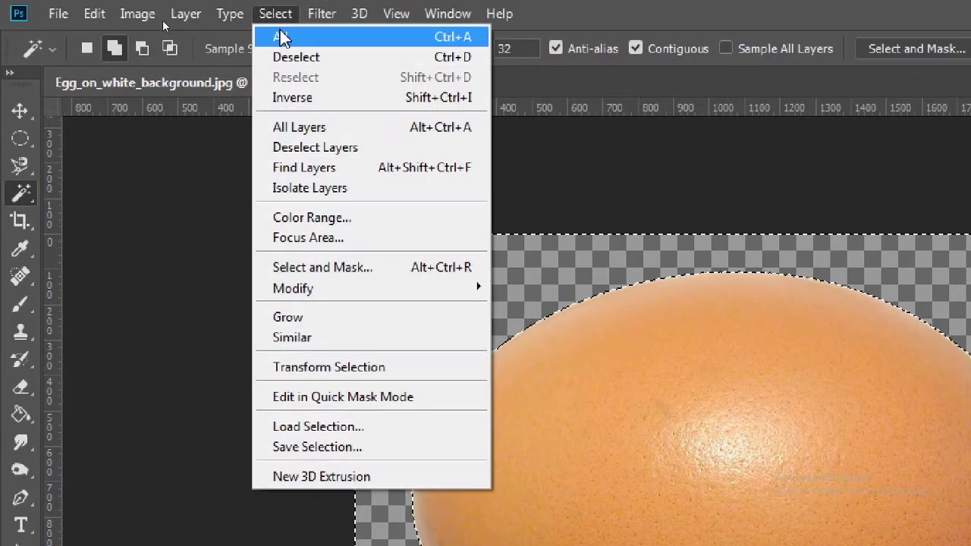
{"action": "left_click", "coordinate": [299, 59]}
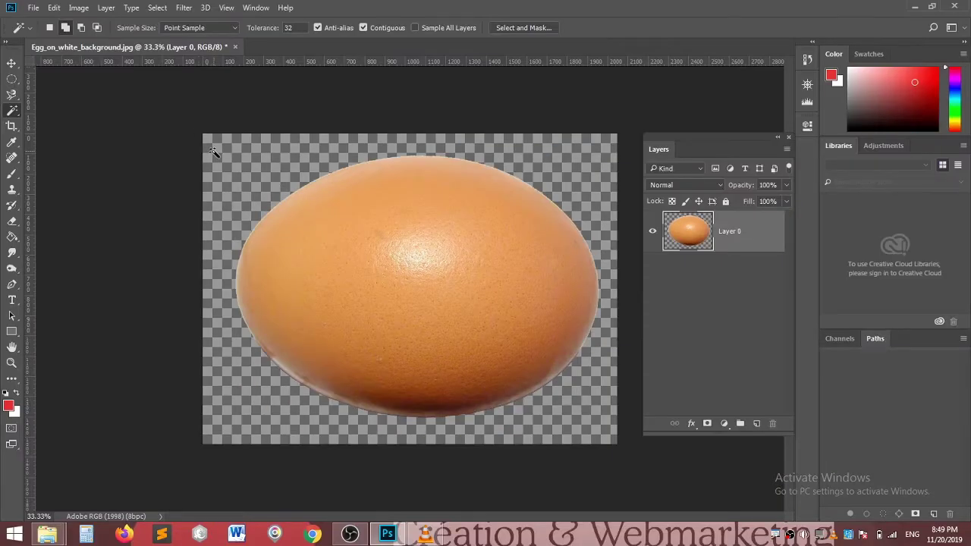
Undo the background removal with File > Revert
{"action": "left_click", "coordinate": [33, 9]}
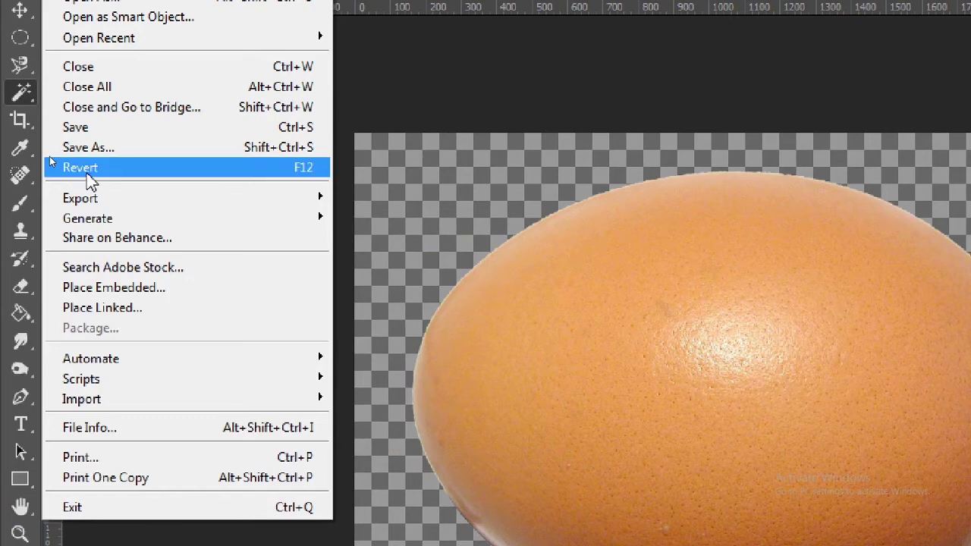
{"action": "left_click", "coordinate": [87, 174]}
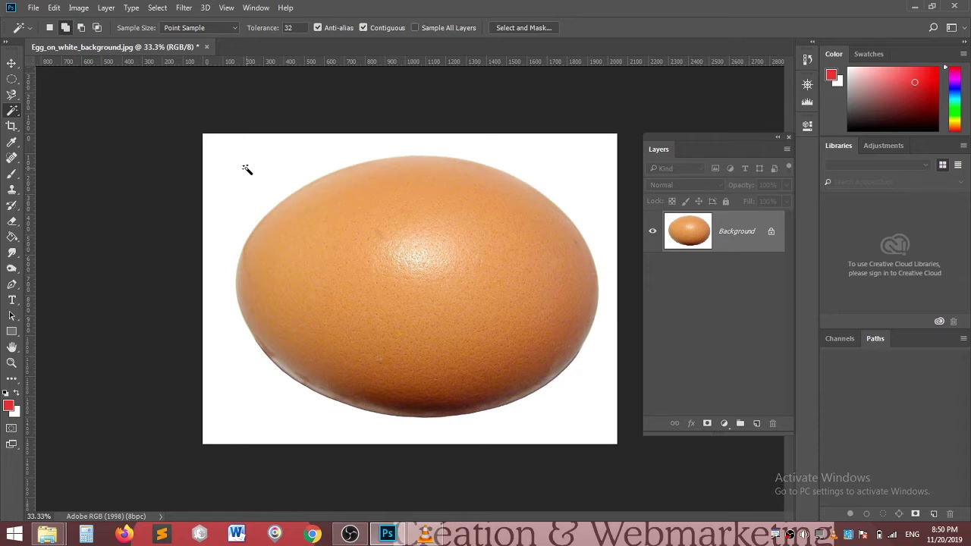
Trace the egg's outline with the Magnetic Lasso, starting and closing at its top
{"action": "left_click", "coordinate": [14, 96]}
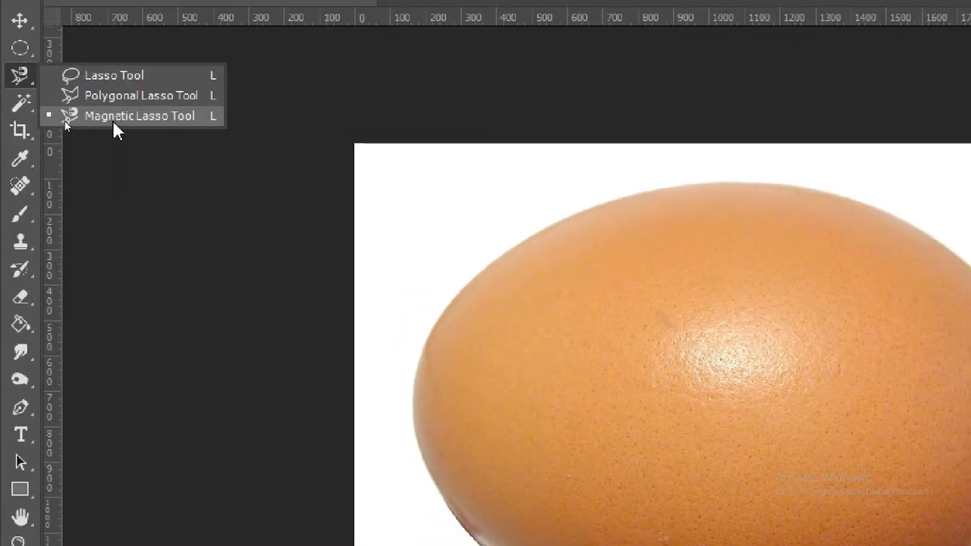
{"action": "left_click", "coordinate": [112, 119]}
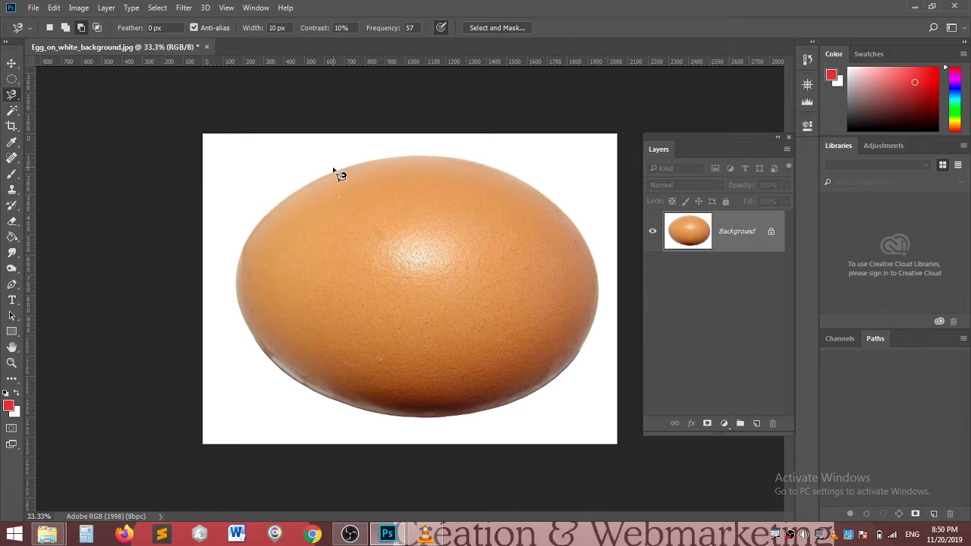
{"action": "left_click", "coordinate": [331, 172]}
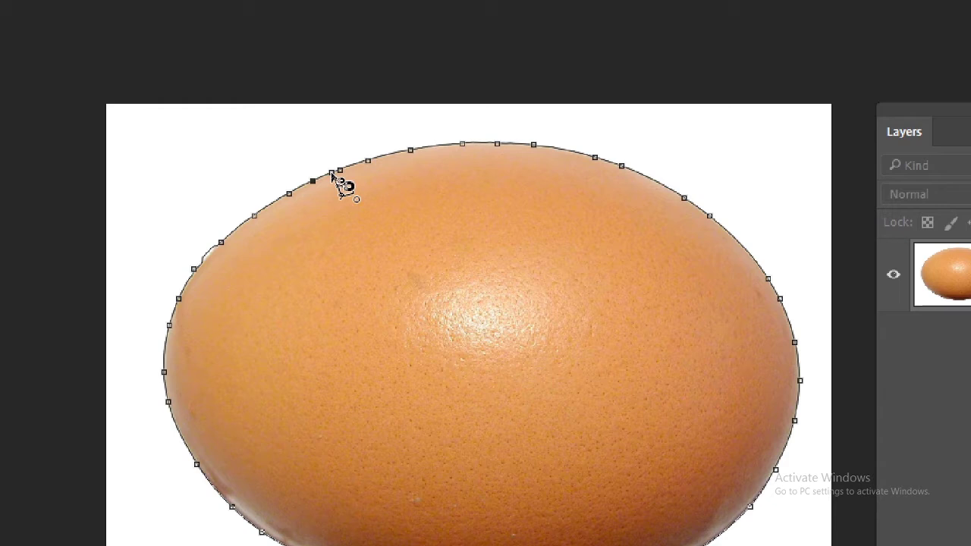
{"action": "left_click", "coordinate": [332, 174]}
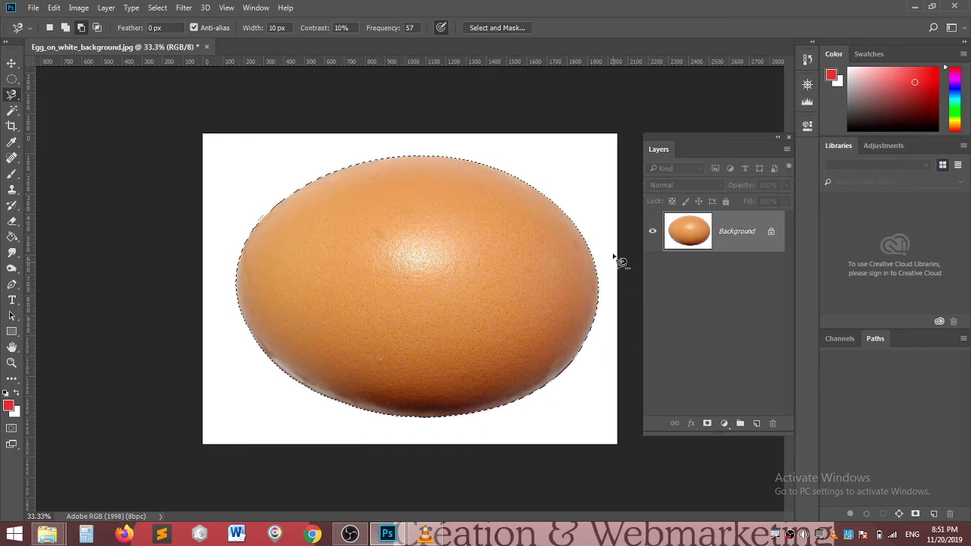
Invert the selection to the white surroundings and bring up Fill with Contents: White
{"action": "left_click", "coordinate": [158, 9]}
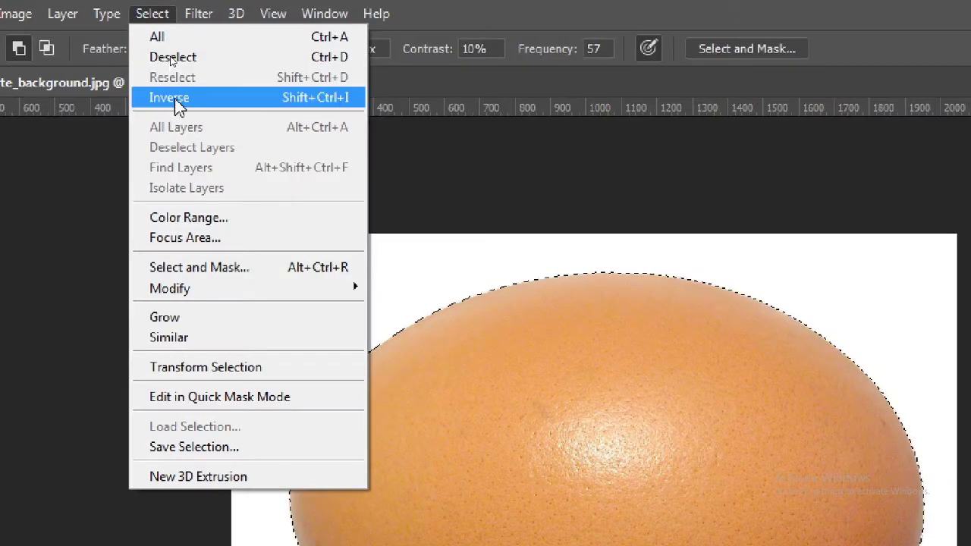
{"action": "left_click", "coordinate": [333, 102]}
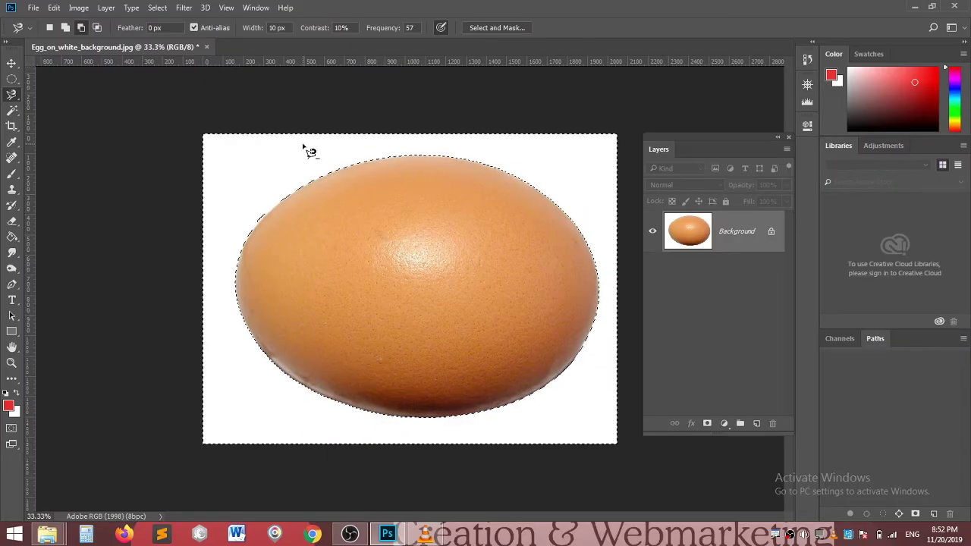
{"action": "key", "text": "shift+F5"}
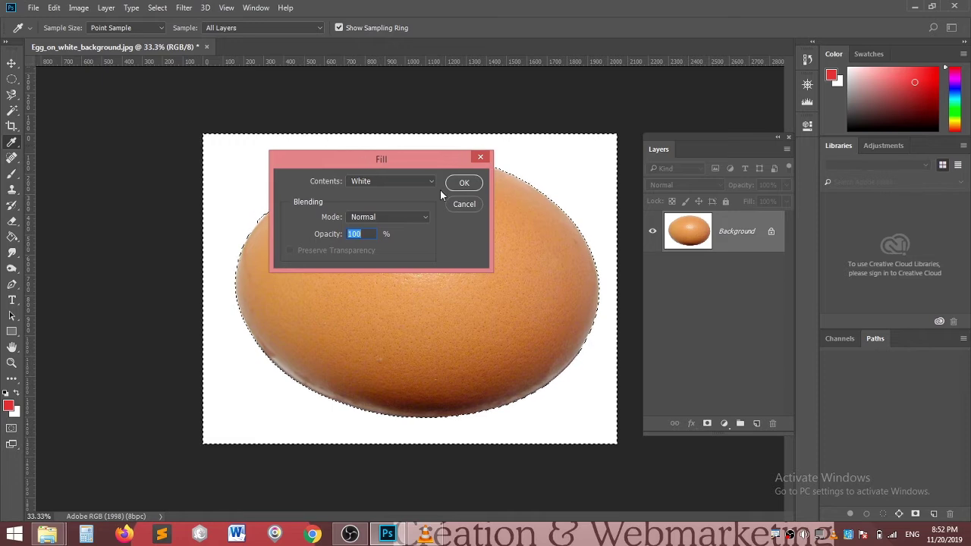
{"action": "left_click", "coordinate": [454, 201]}
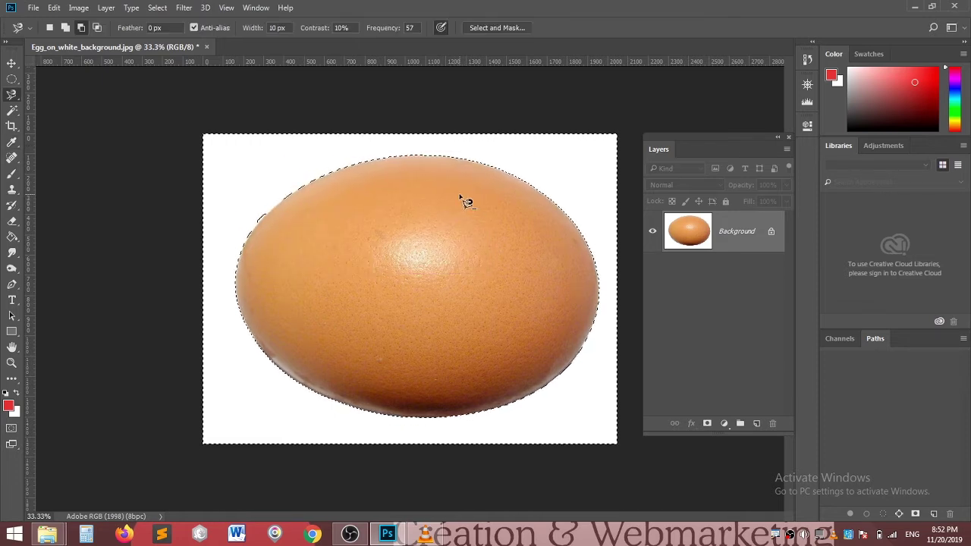
{"action": "key", "text": "shift+F5"}
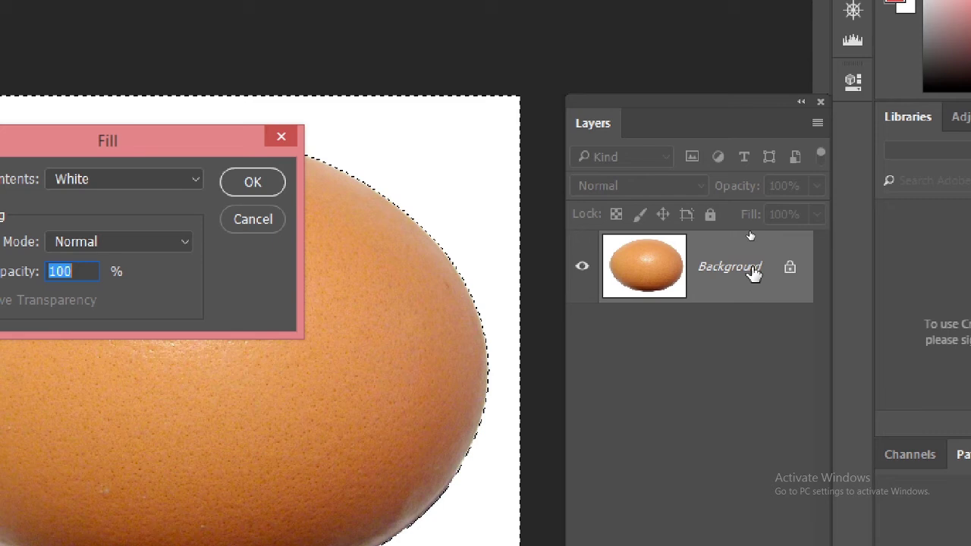
Close Fill unapplied, unlock Background as Layer 0, and delete the selected white surroundings
{"action": "left_click", "coordinate": [243, 223]}
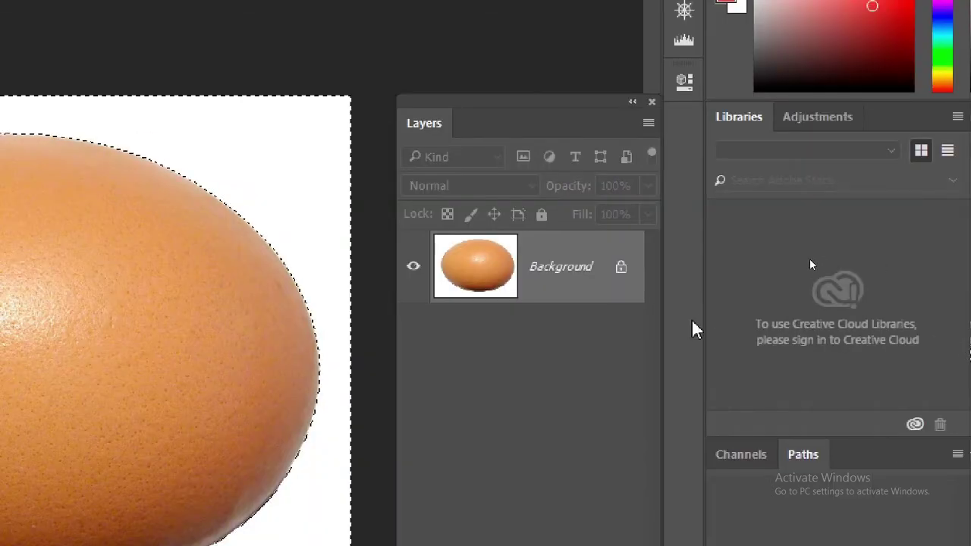
{"action": "double_click", "coordinate": [565, 272]}
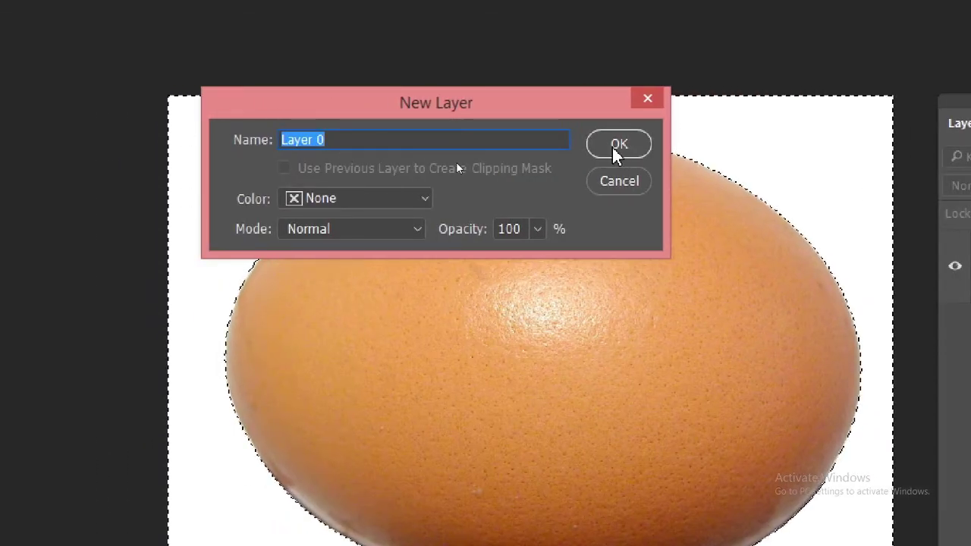
{"action": "left_click", "coordinate": [616, 148]}
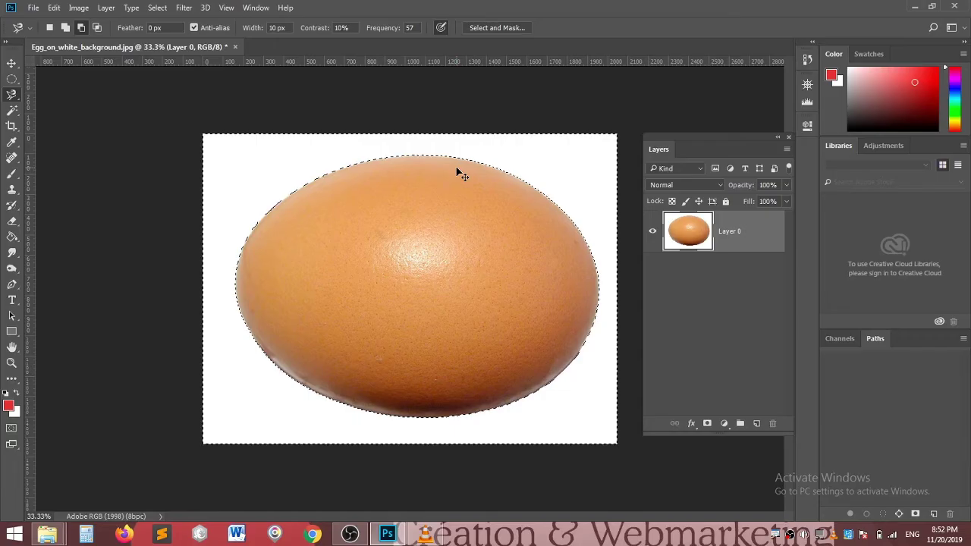
{"action": "key", "text": "Delete"}
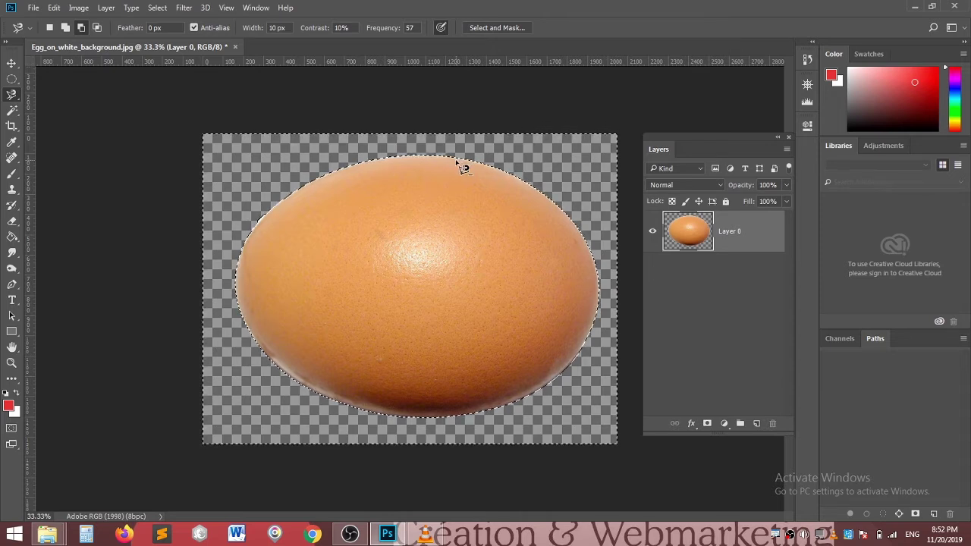
{"action": "left_click", "coordinate": [29, 7]}
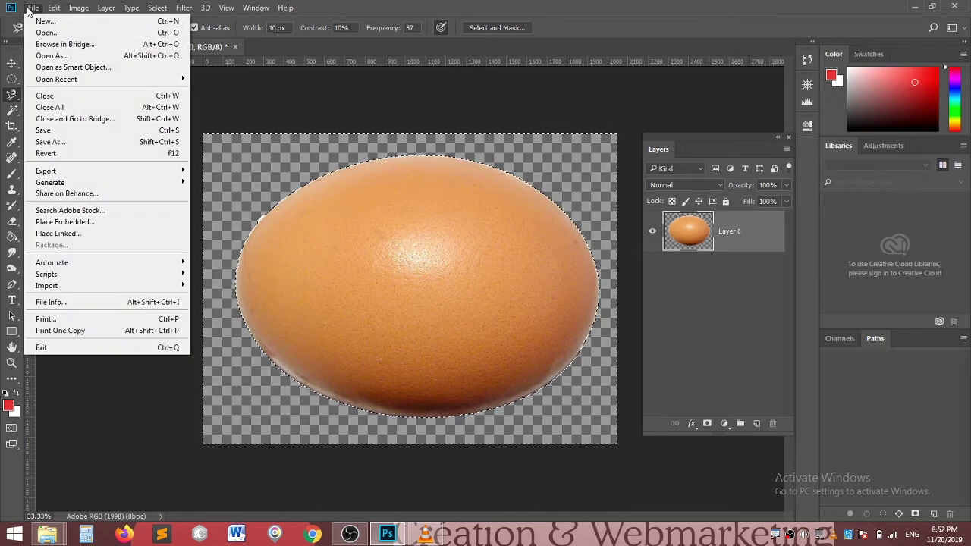
Revert the image, then unlock its Background layer as Layer 0
{"action": "left_click", "coordinate": [58, 156]}
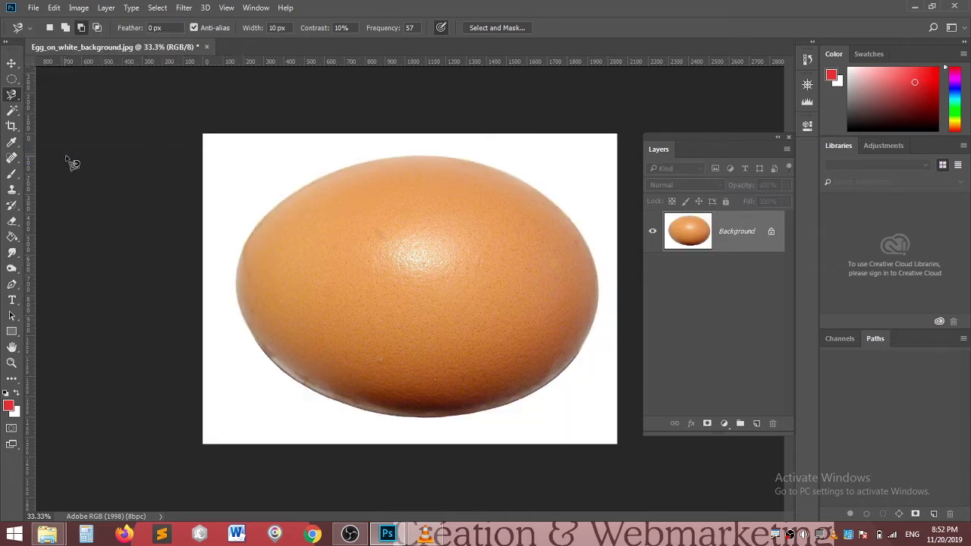
{"action": "double_click", "coordinate": [750, 232]}
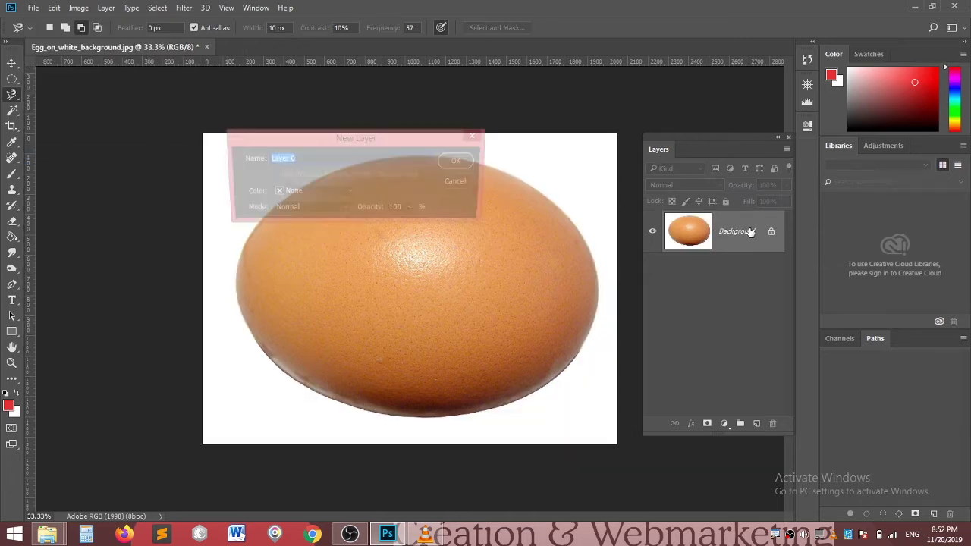
{"action": "left_click", "coordinate": [458, 162]}
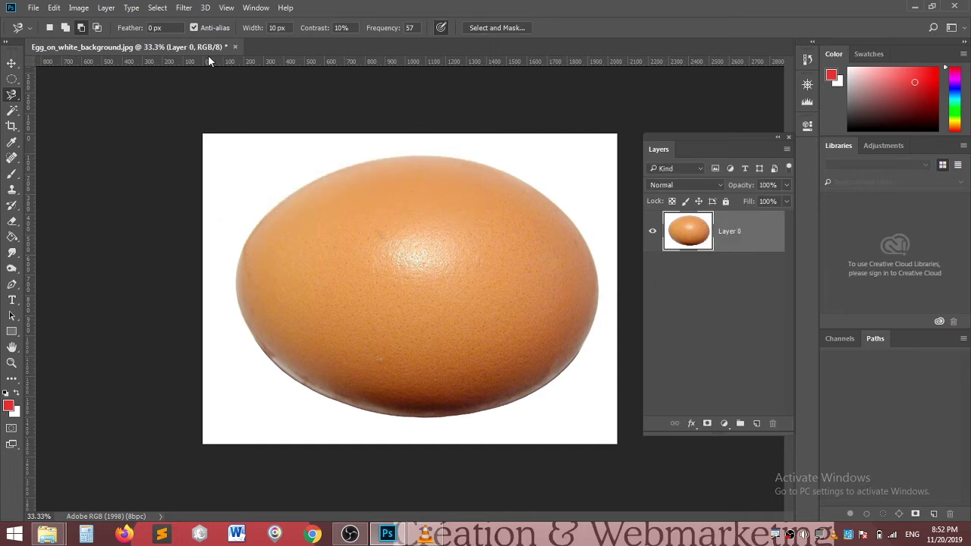
Switch to the Quick Selection Tool, test a stroke across the egg, then deselect with Ctrl+D
{"action": "right_click", "coordinate": [16, 96]}
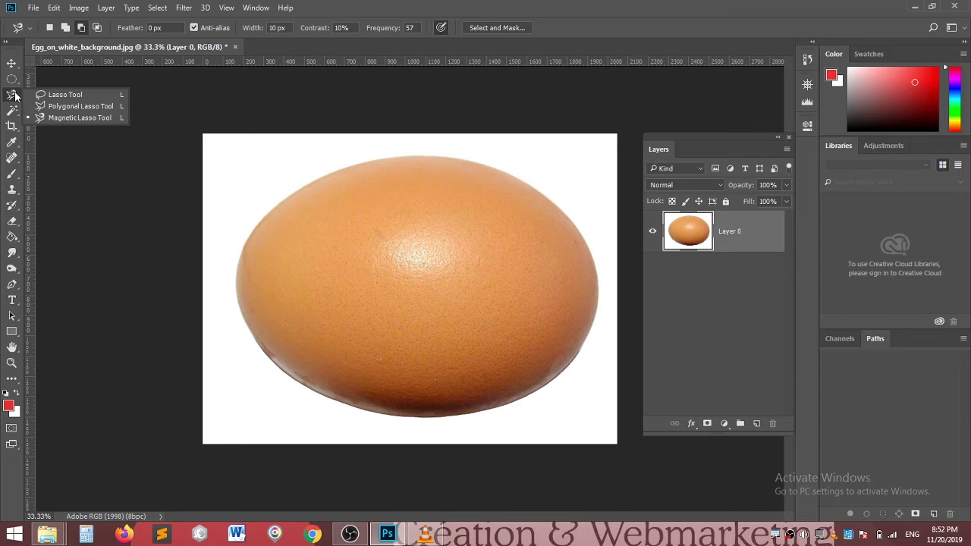
{"action": "left_click", "coordinate": [14, 113]}
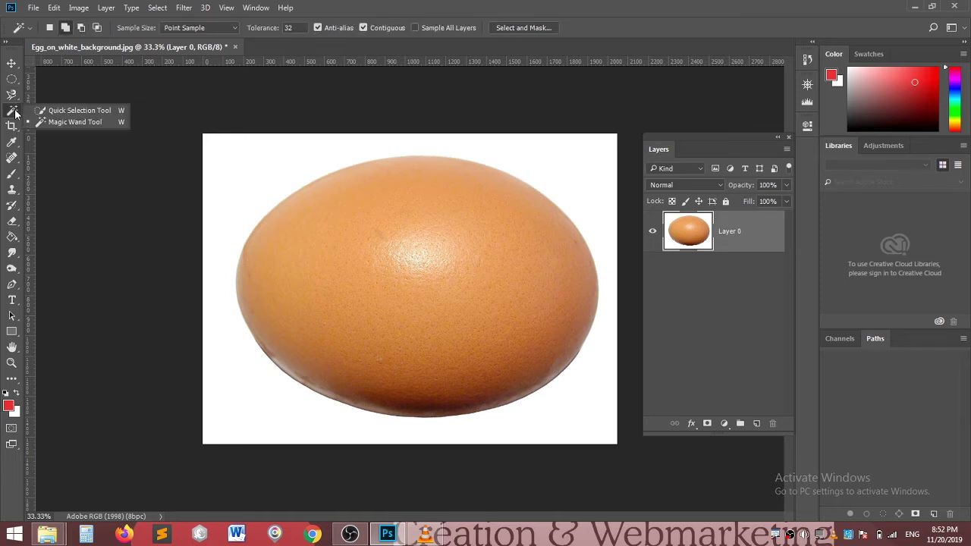
{"action": "left_click", "coordinate": [63, 113]}
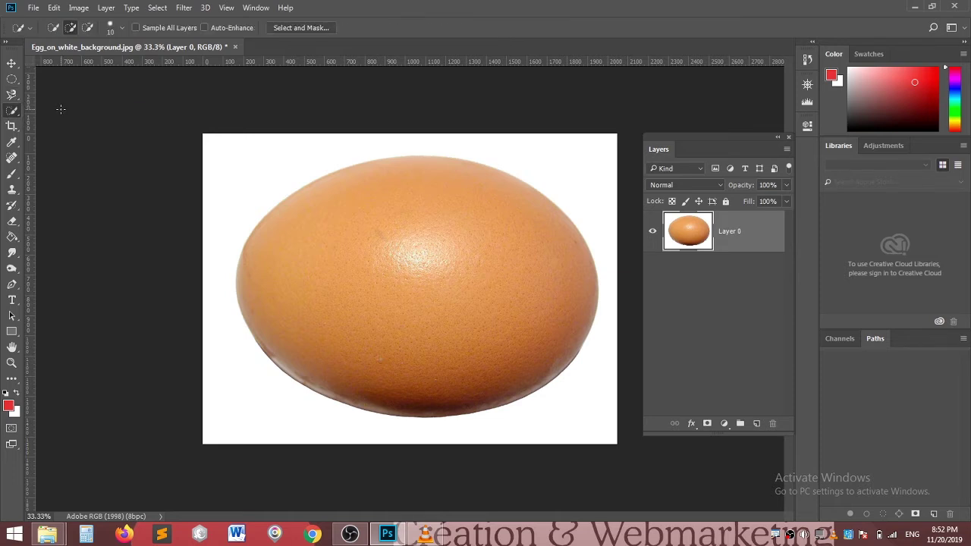
{"action": "left_click", "coordinate": [11, 113]}
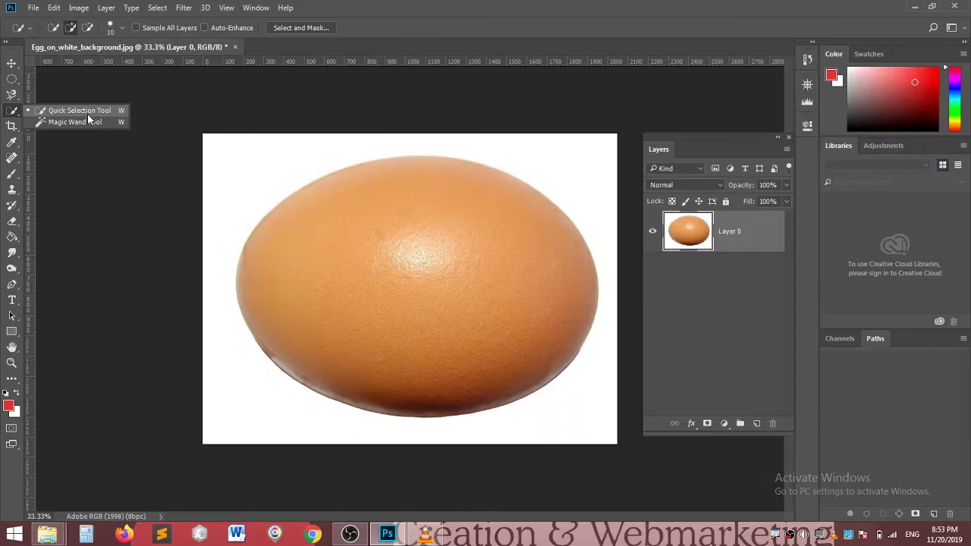
{"action": "mouse_move", "coordinate": [283, 241]}
{"action": "left_mouse_down"}
{"action": "mouse_move", "coordinate": [462, 328]}
{"action": "mouse_move", "coordinate": [469, 253]}
{"action": "left_mouse_up"}
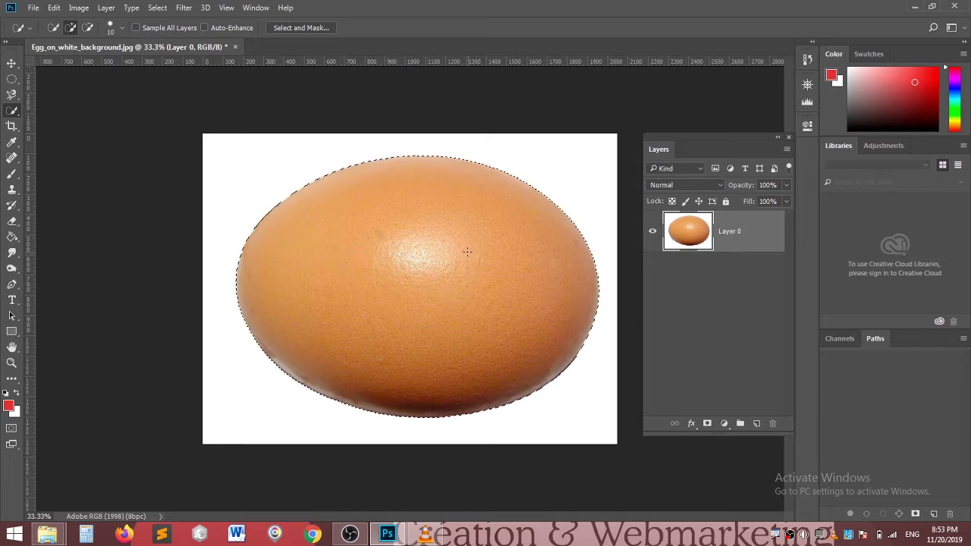
{"action": "key", "text": "ctrl+d"}
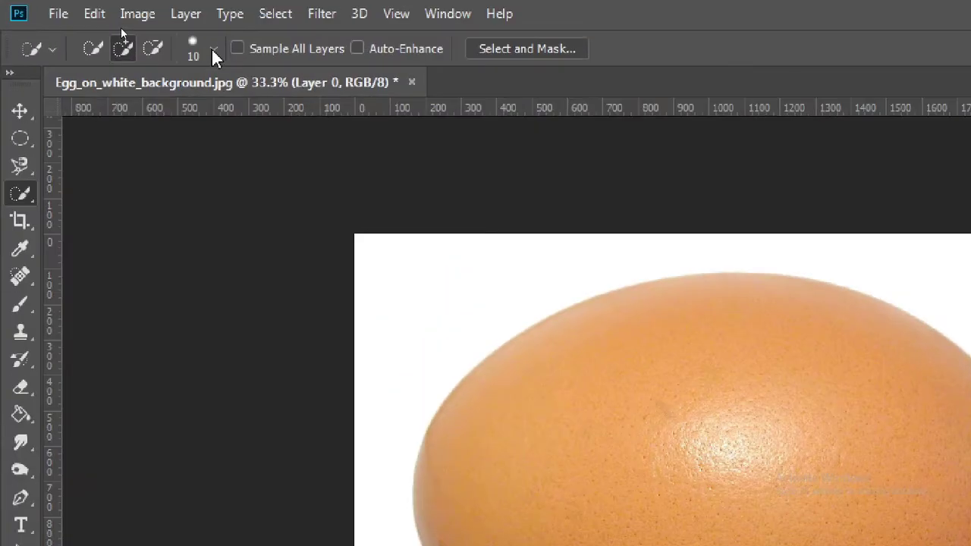
In the options-bar brush picker, raise Size to 137 px and drop Hardness to 0%
{"action": "left_click", "coordinate": [214, 52]}
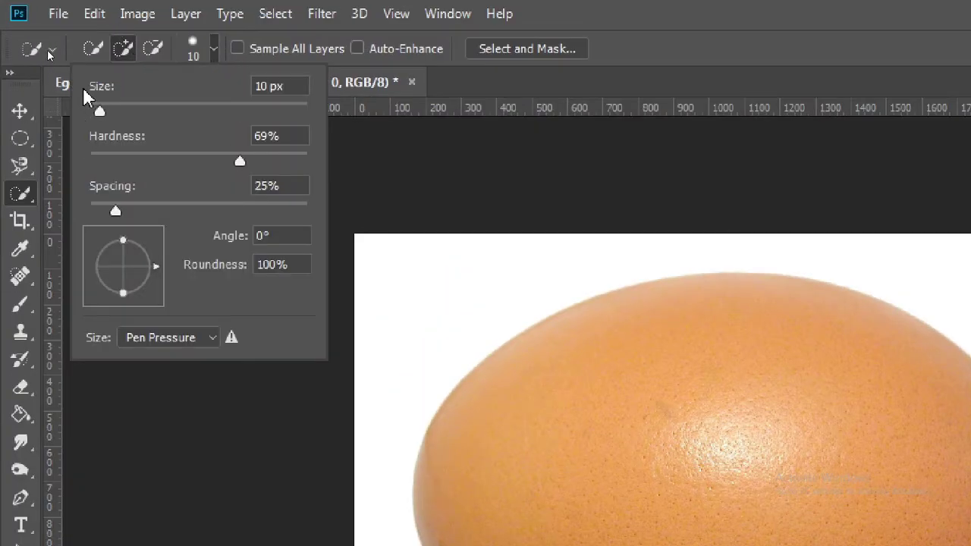
{"action": "left_click_drag", "start_coordinate": [101, 109], "coordinate": [182, 110]}
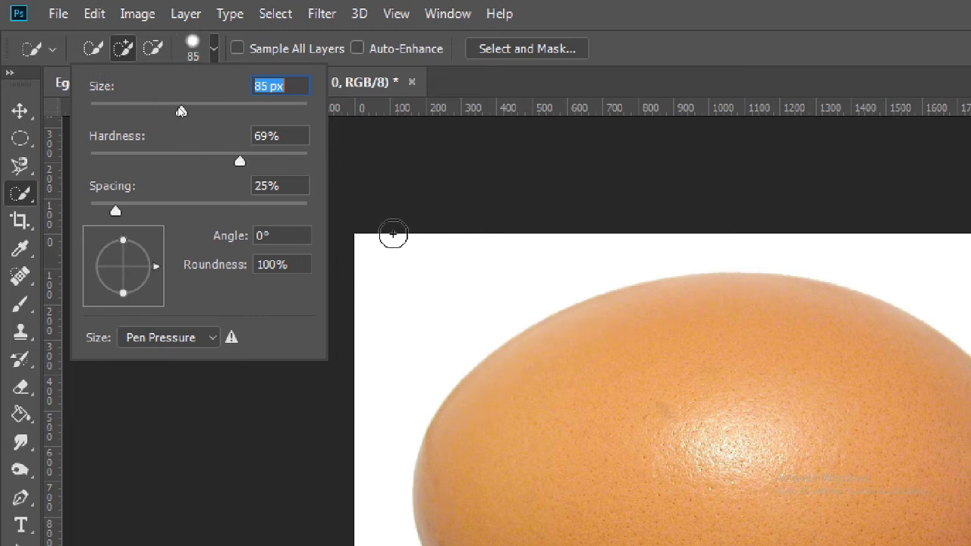
{"action": "left_click_drag", "start_coordinate": [181, 114], "coordinate": [218, 111]}
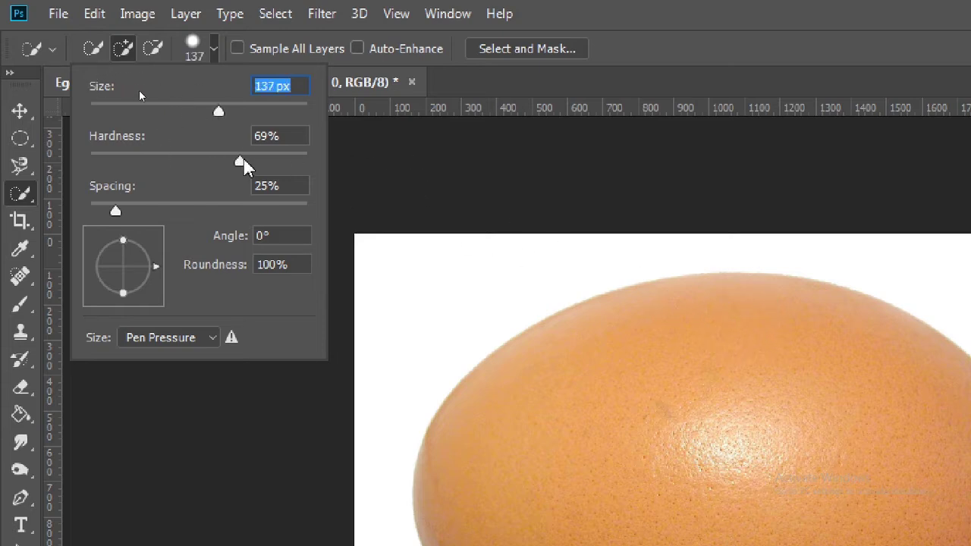
{"action": "left_click_drag", "start_coordinate": [241, 161], "coordinate": [87, 157]}
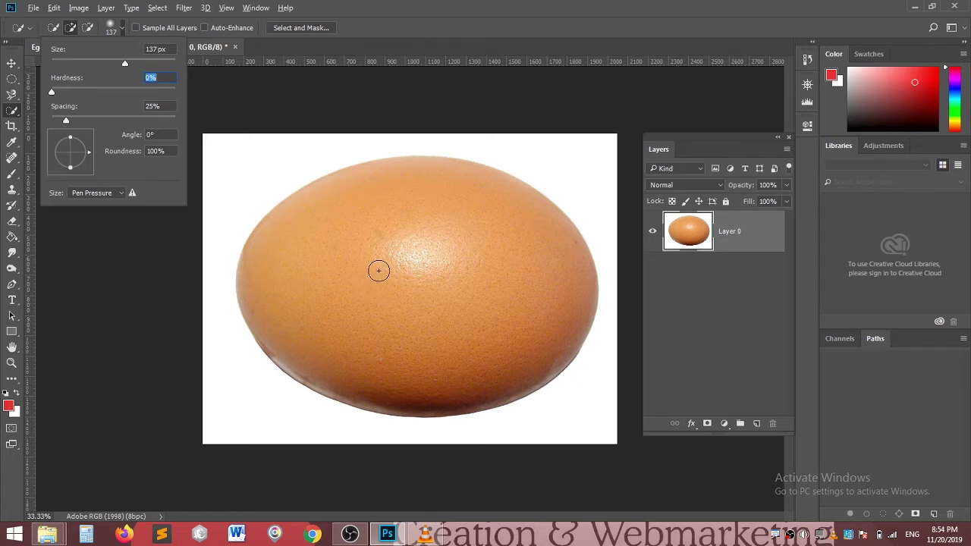
Resize the quick-selection brush on the canvas to 587 px with 100% hardness
{"action": "right_click", "coordinate": [378, 271], "text": "alt"}
{"action": "mouse_move", "coordinate": [373, 251]}
{"action": "left_mouse_down"}
{"action": "mouse_move", "coordinate": [393, 166]}
{"action": "mouse_move", "coordinate": [361, 427]}
{"action": "mouse_move", "coordinate": [367, 365]}
{"action": "left_mouse_up"}
{"action": "left_click_drag", "start_coordinate": [377, 258], "coordinate": [381, 207]}
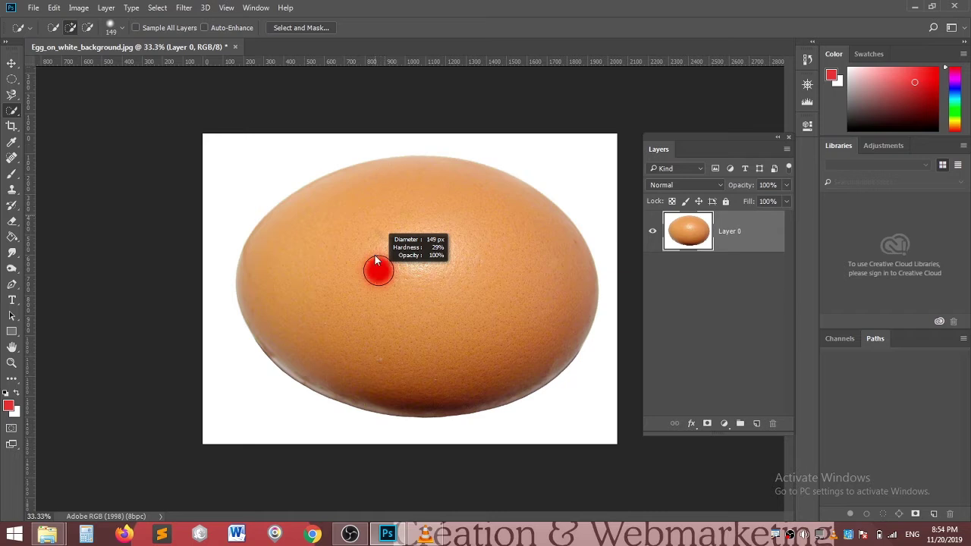
{"action": "left_click_drag", "start_coordinate": [367, 417], "coordinate": [364, 431]}
{"action": "mouse_move", "coordinate": [363, 377]}
{"action": "left_mouse_down"}
{"action": "mouse_move", "coordinate": [375, 291]}
{"action": "mouse_move", "coordinate": [436, 286]}
{"action": "mouse_move", "coordinate": [358, 286]}
{"action": "mouse_move", "coordinate": [478, 264]}
{"action": "mouse_move", "coordinate": [425, 266]}
{"action": "mouse_move", "coordinate": [499, 267]}
{"action": "left_mouse_up"}
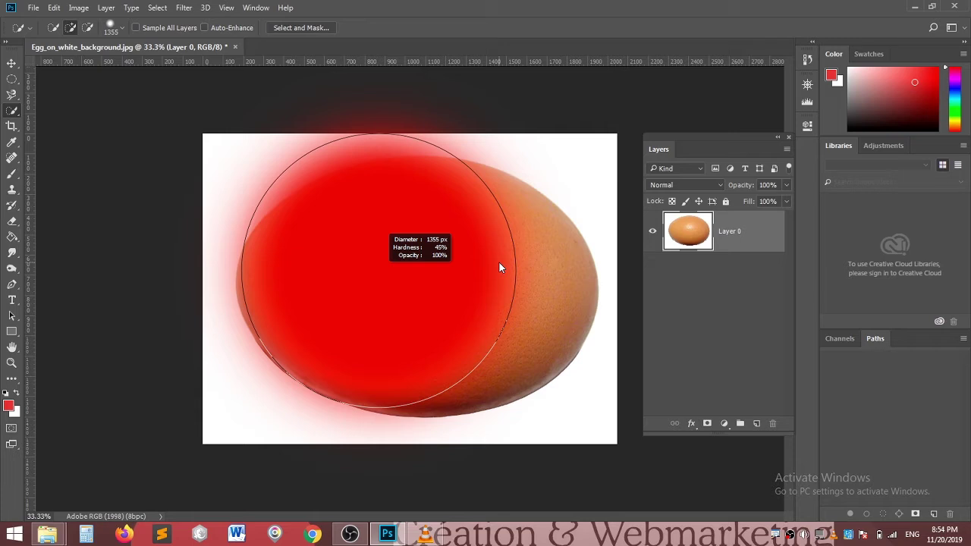
{"action": "mouse_move", "coordinate": [500, 262]}
{"action": "left_mouse_down"}
{"action": "mouse_move", "coordinate": [373, 262]}
{"action": "mouse_move", "coordinate": [469, 261]}
{"action": "mouse_move", "coordinate": [387, 264]}
{"action": "mouse_move", "coordinate": [423, 262]}
{"action": "mouse_move", "coordinate": [416, 172]}
{"action": "left_mouse_up"}
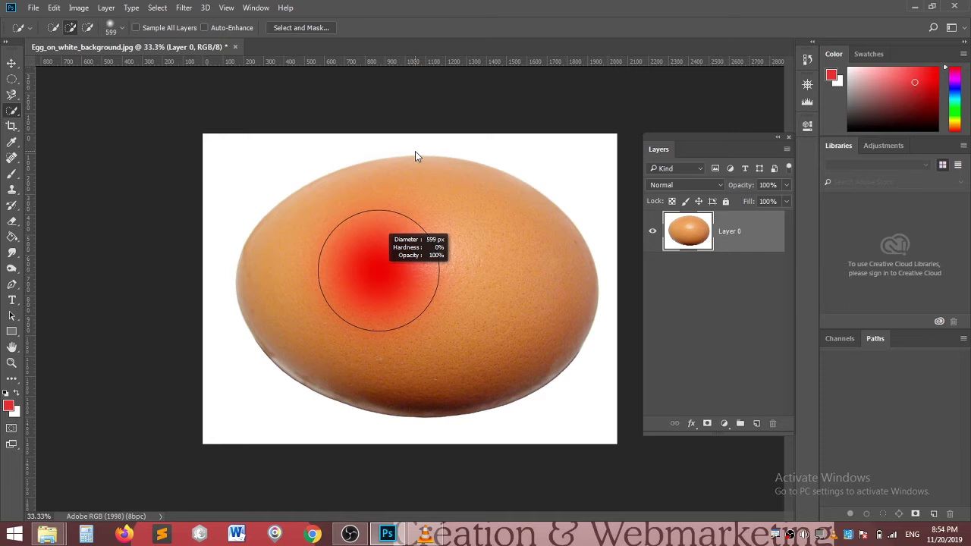
{"action": "left_click_drag", "start_coordinate": [416, 157], "coordinate": [403, 179]}
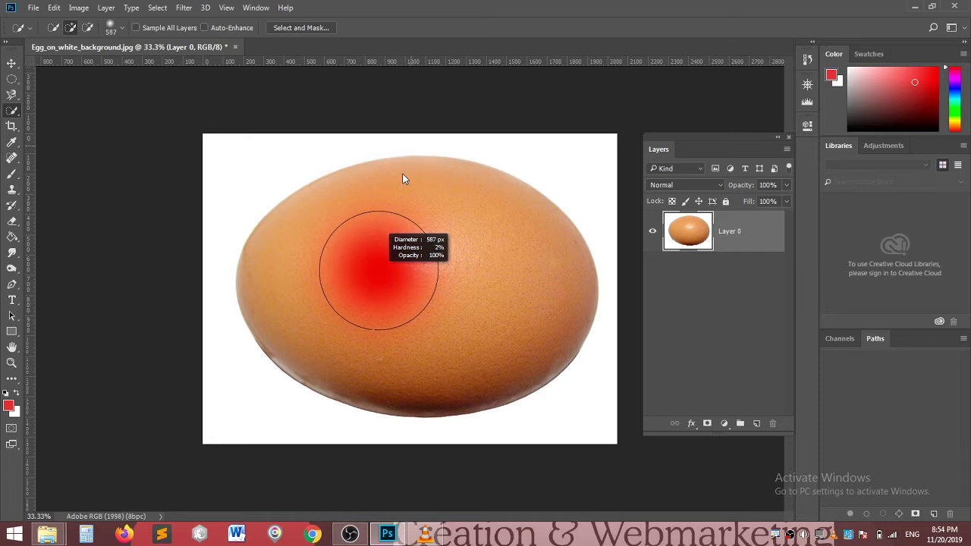
{"action": "left_click_drag", "start_coordinate": [390, 218], "coordinate": [372, 462]}
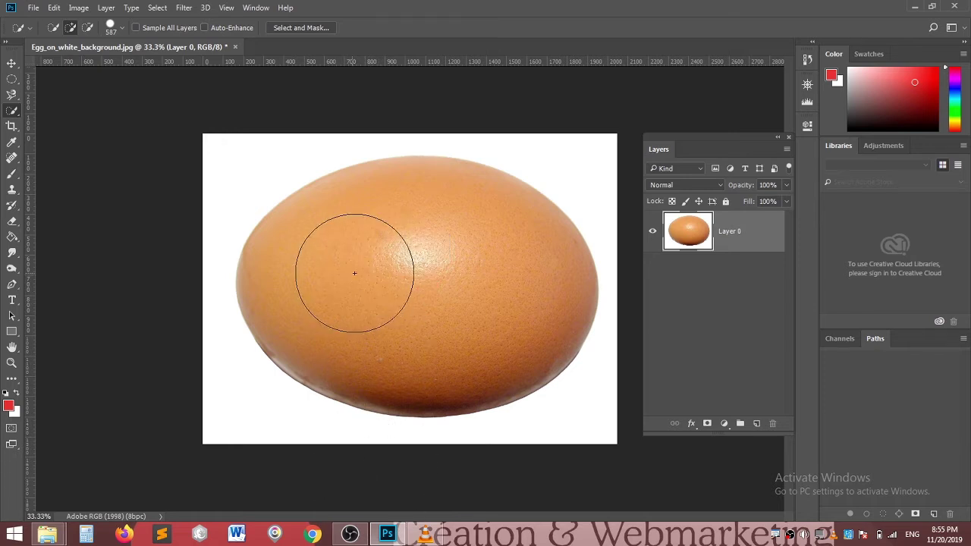
Brush a quick selection over the whole egg
{"action": "left_click", "coordinate": [342, 258]}
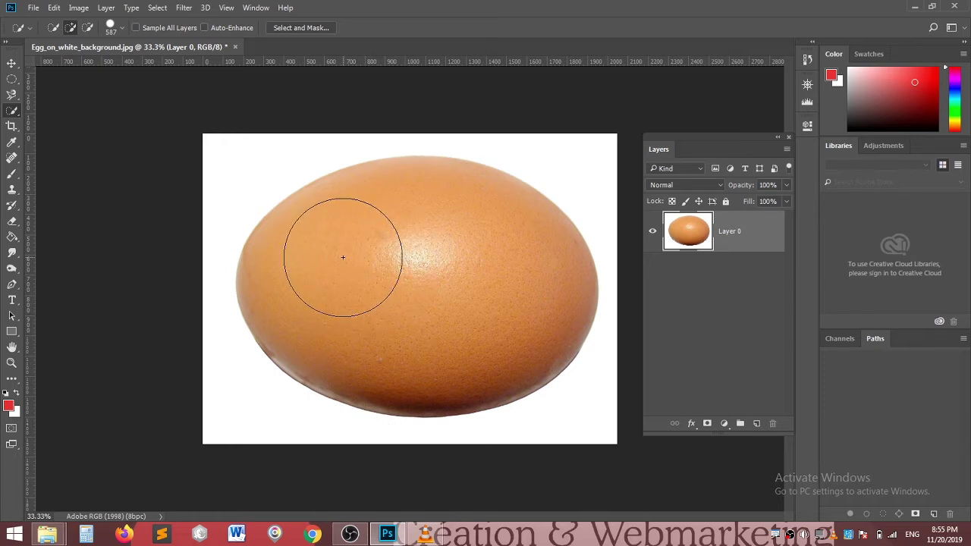
{"action": "left_click", "coordinate": [341, 261]}
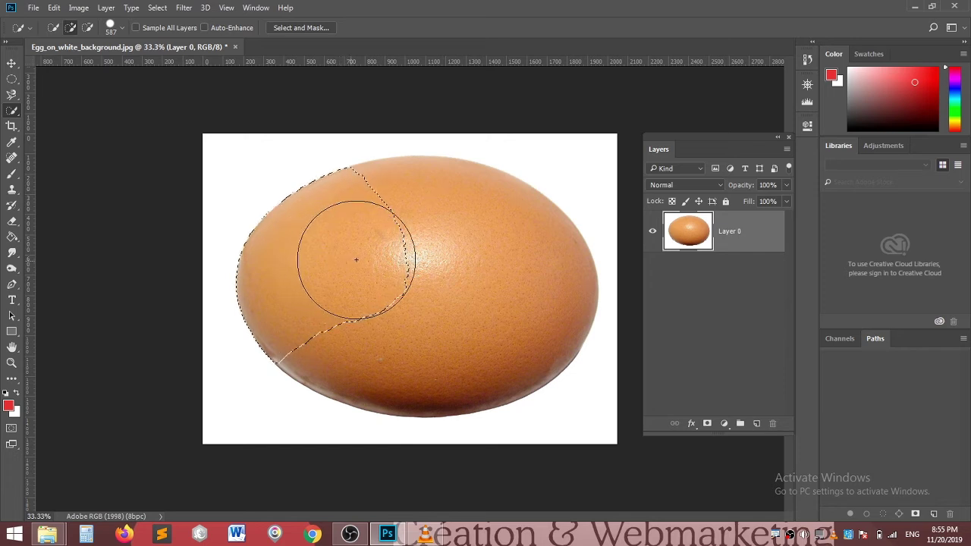
{"action": "left_click_drag", "start_coordinate": [357, 256], "coordinate": [385, 245]}
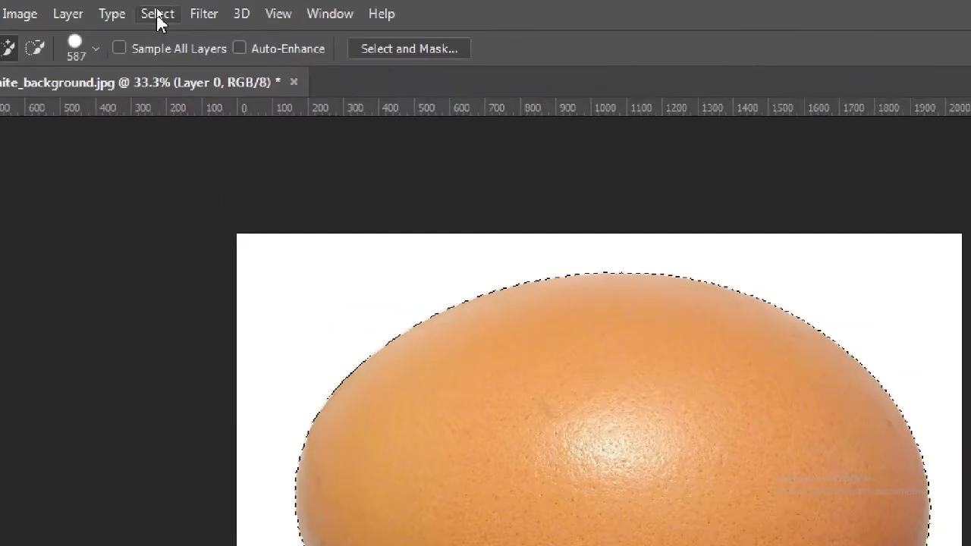
Invert the selection, delete the white background around the egg, and deselect
{"action": "left_click", "coordinate": [157, 9]}
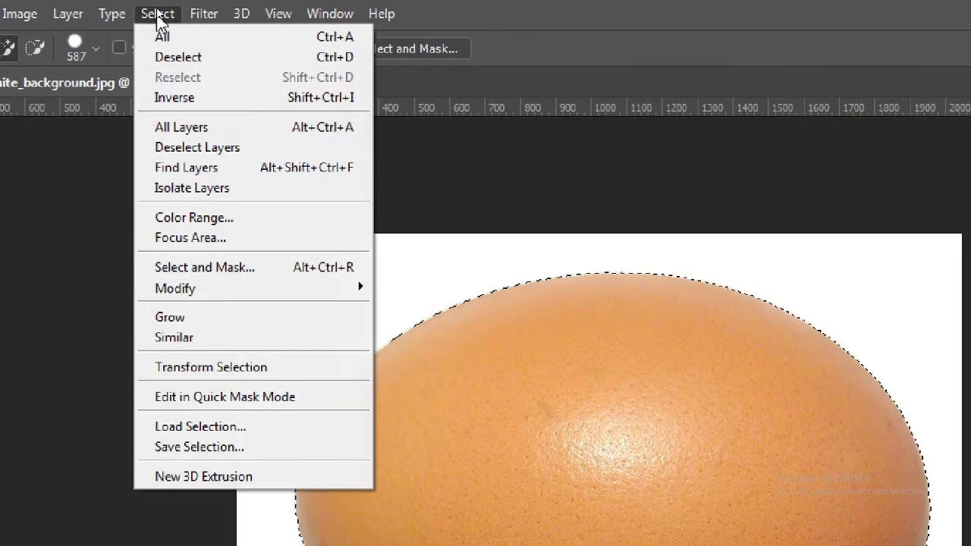
{"action": "left_click", "coordinate": [176, 98]}
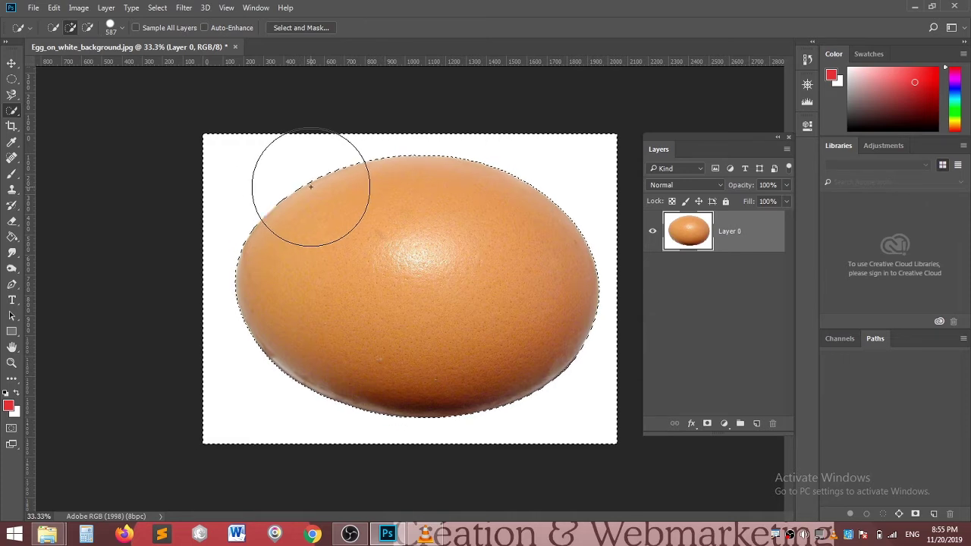
{"action": "key", "text": "Delete"}
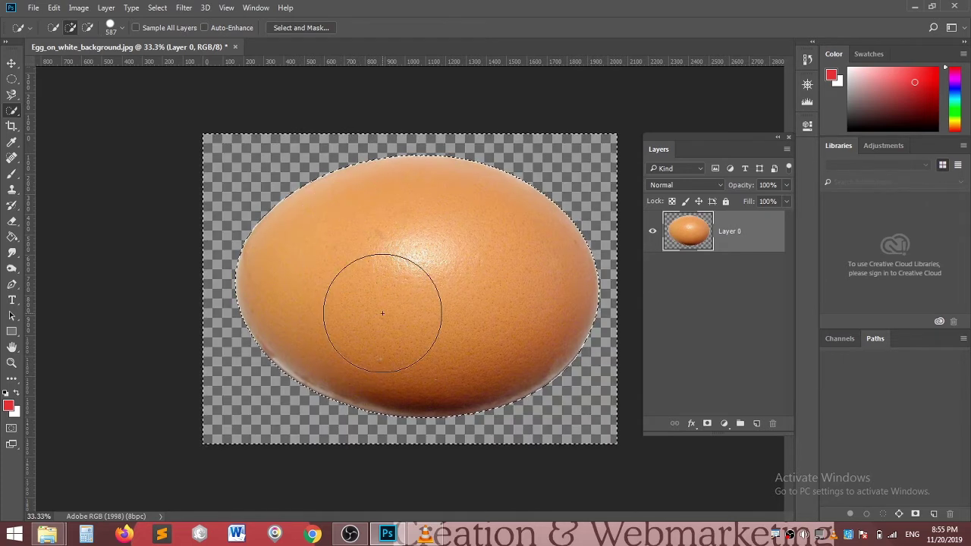
{"action": "key", "text": "ctrl+d"}
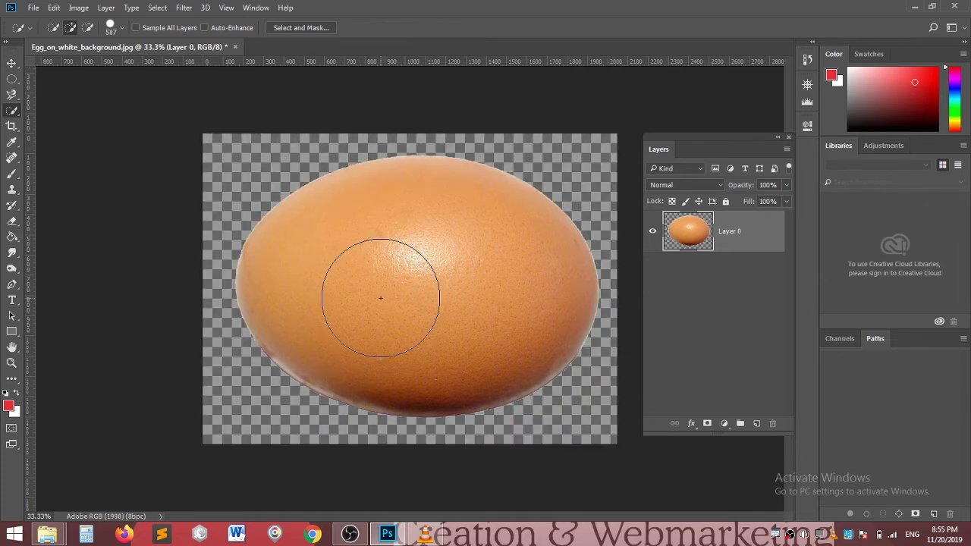
{"action": "left_click", "coordinate": [12, 63]}
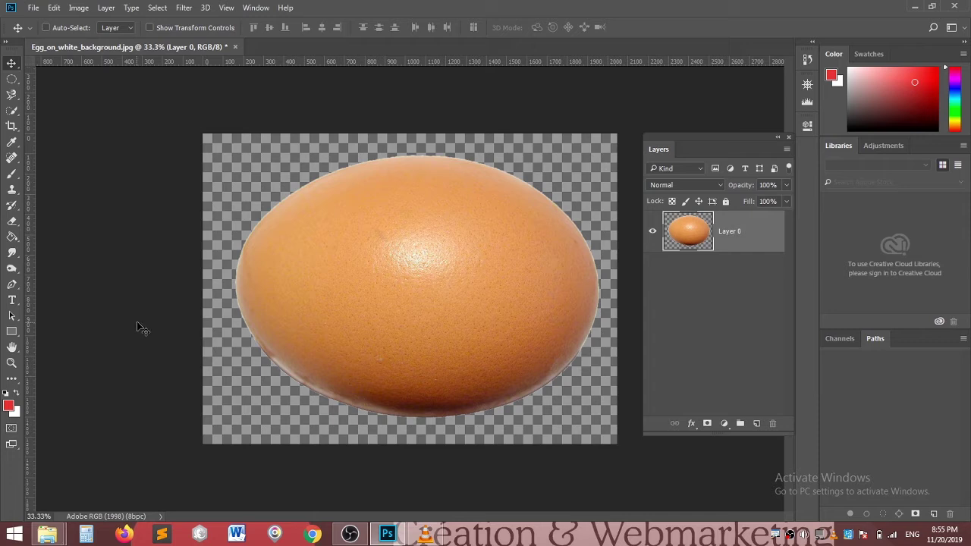
Undo the background deletion and convert the locked Background into Layer 0
{"action": "key", "text": "ctrl+z"}
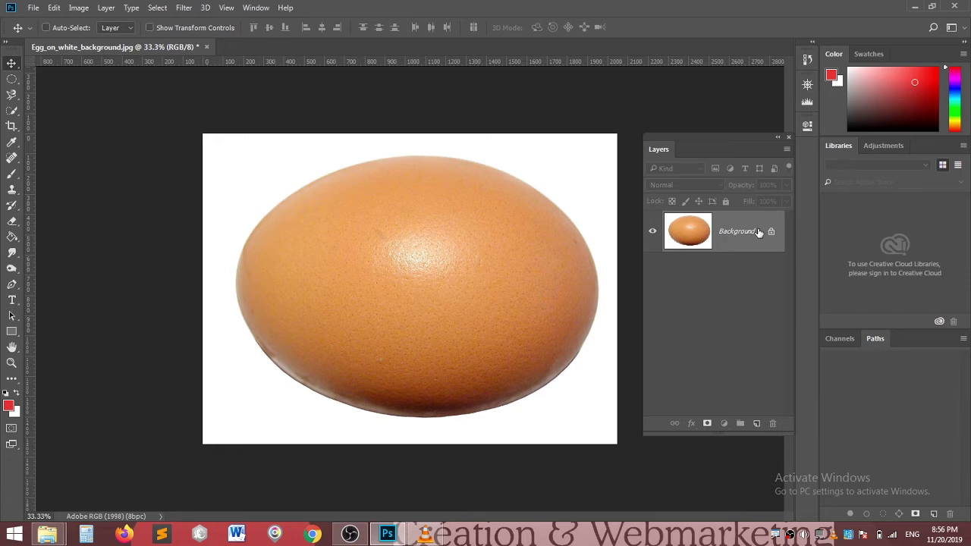
{"action": "double_click", "coordinate": [759, 233]}
{"action": "left_click", "coordinate": [460, 161]}
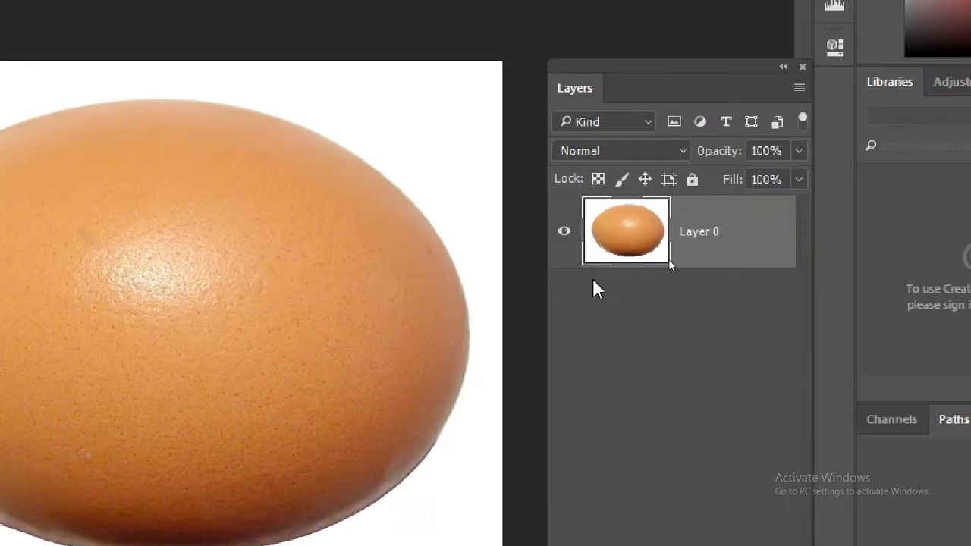
Open Layer 0's Layer Style dialog, move it aside, and show Blending Options
{"action": "double_click", "coordinate": [755, 230]}
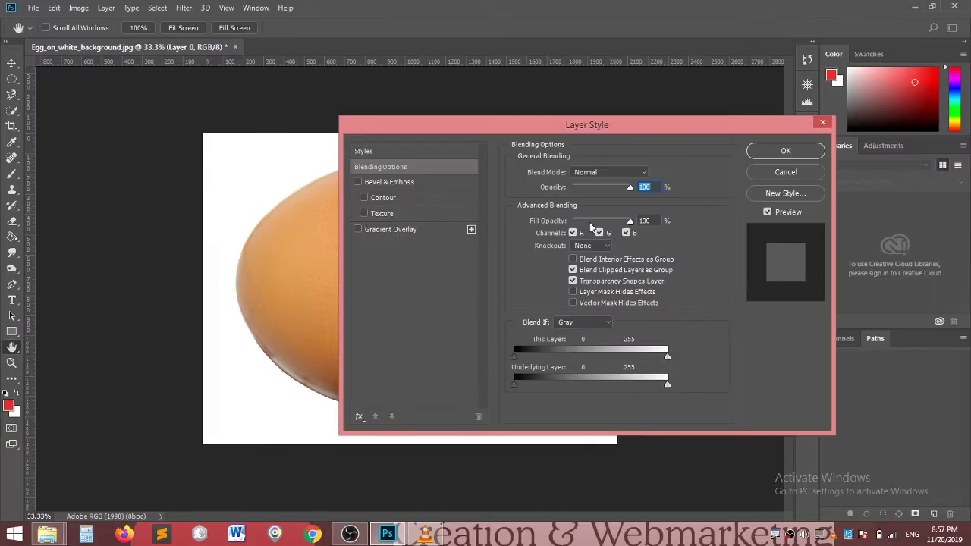
{"action": "left_click_drag", "start_coordinate": [605, 126], "coordinate": [796, 57]}
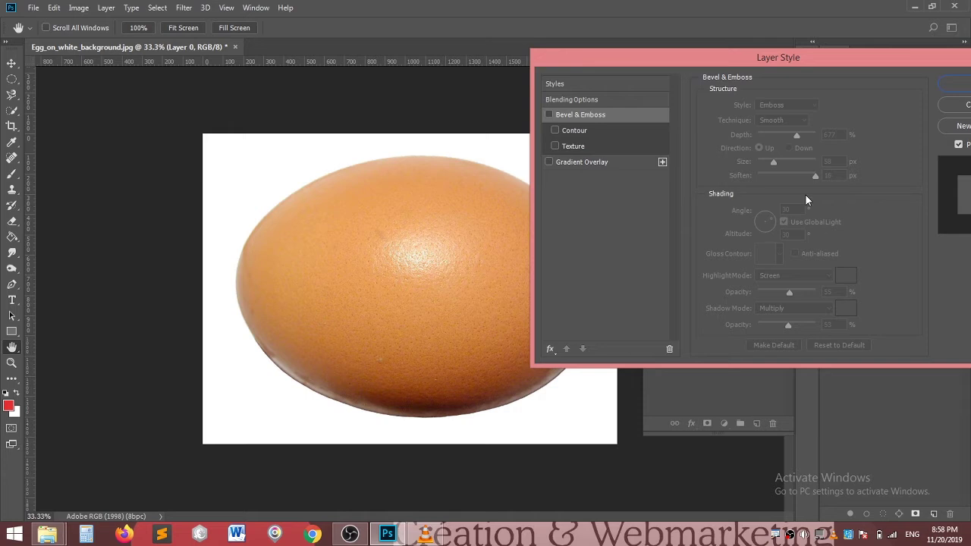
{"action": "left_click", "coordinate": [585, 104]}
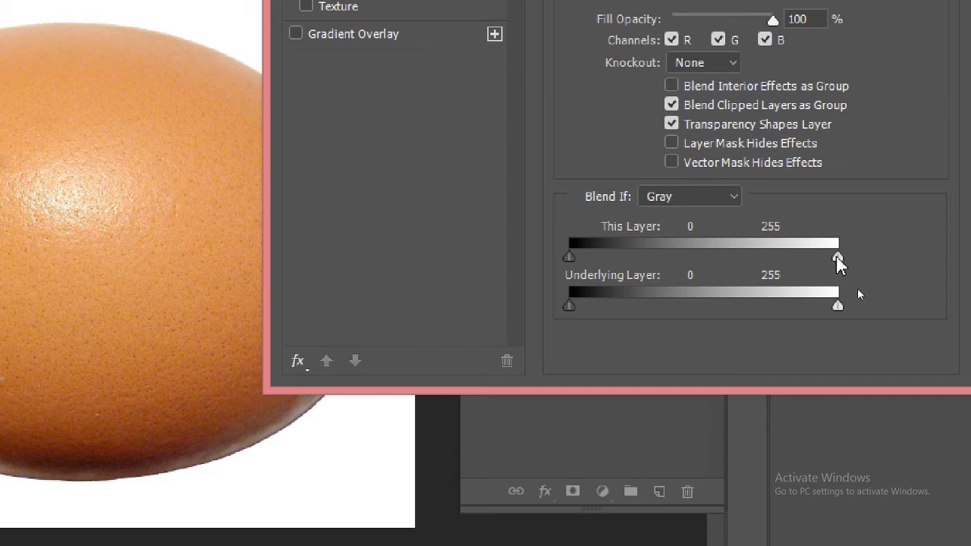
Drag the Blend If This Layer white slider to about 248 and apply the style
{"action": "left_click_drag", "start_coordinate": [838, 258], "coordinate": [829, 258]}
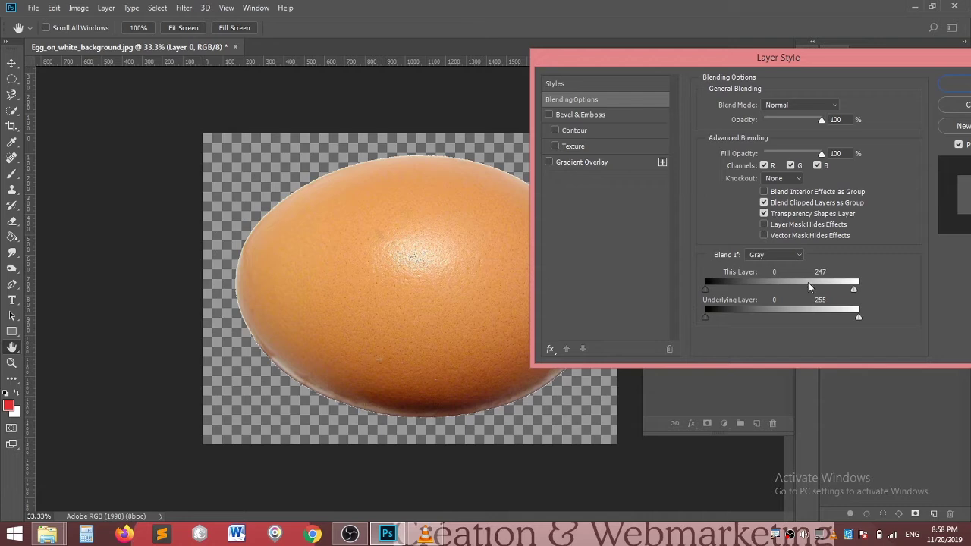
{"action": "mouse_move", "coordinate": [852, 289]}
{"action": "left_mouse_down"}
{"action": "mouse_move", "coordinate": [838, 289]}
{"action": "mouse_move", "coordinate": [849, 288]}
{"action": "left_mouse_up"}
{"action": "left_click_drag", "start_coordinate": [817, 57], "coordinate": [567, 82]}
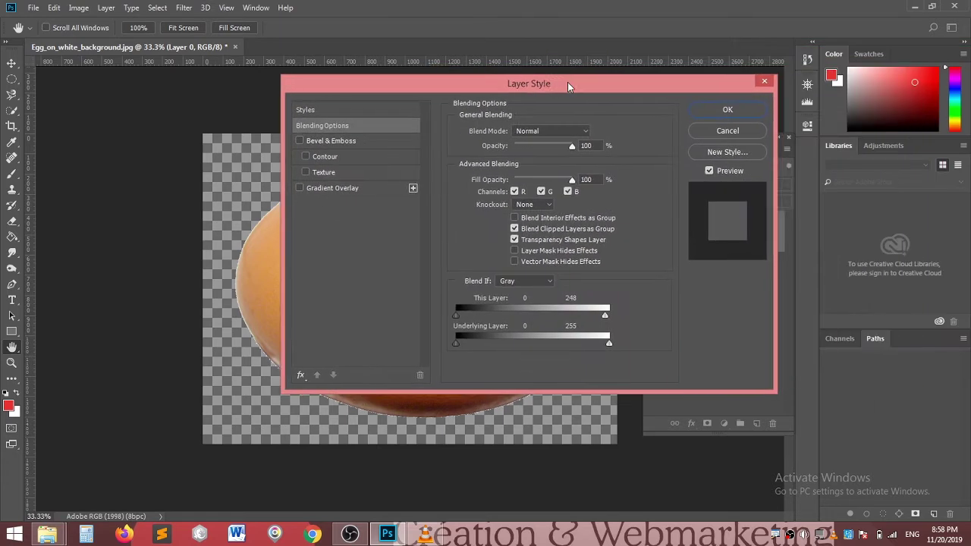
{"action": "left_click", "coordinate": [730, 111]}
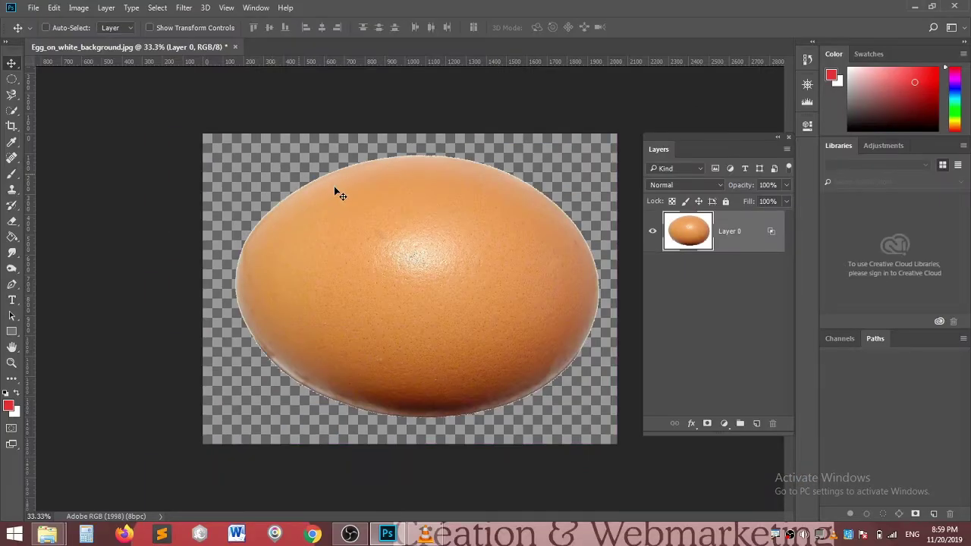
{"action": "key", "text": "ctrl"}
Save the egg document as oeuf.psd
{"action": "left_click", "coordinate": [34, 8]}
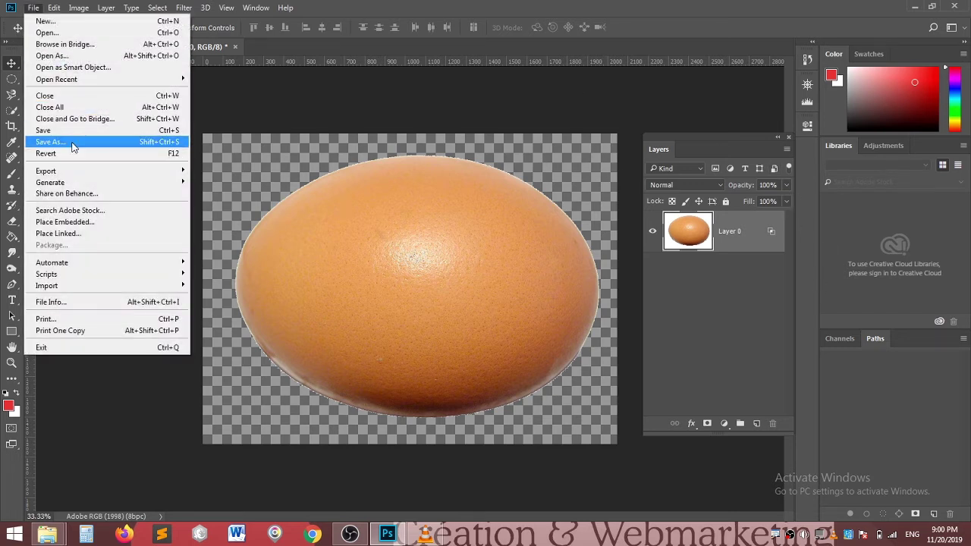
{"action": "left_click", "coordinate": [73, 143]}
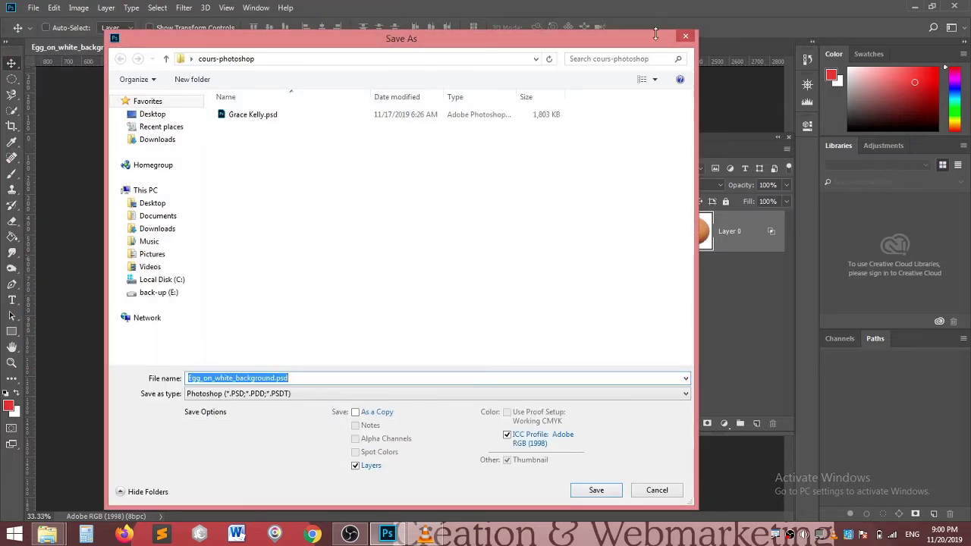
{"action": "left_click", "coordinate": [274, 378]}
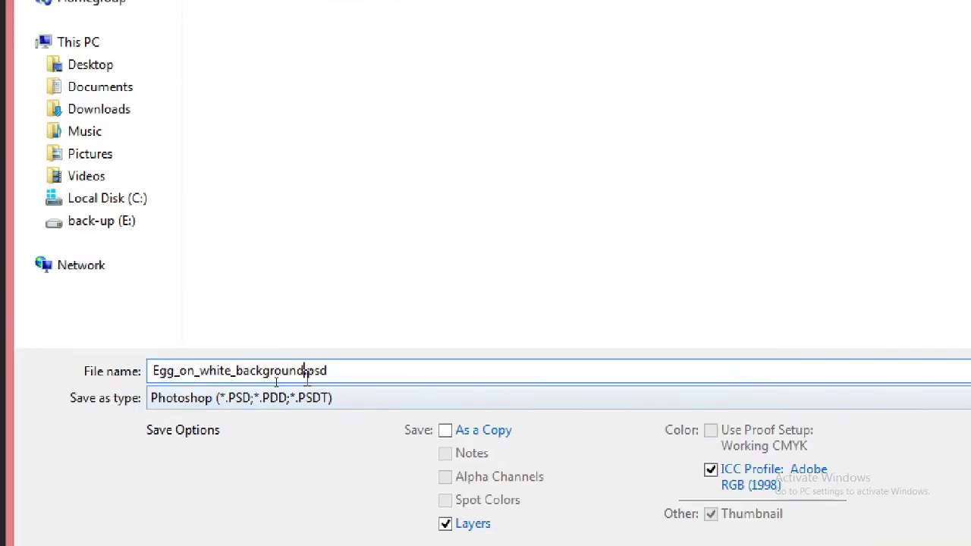
{"action": "key", "text": "shift+Home"}
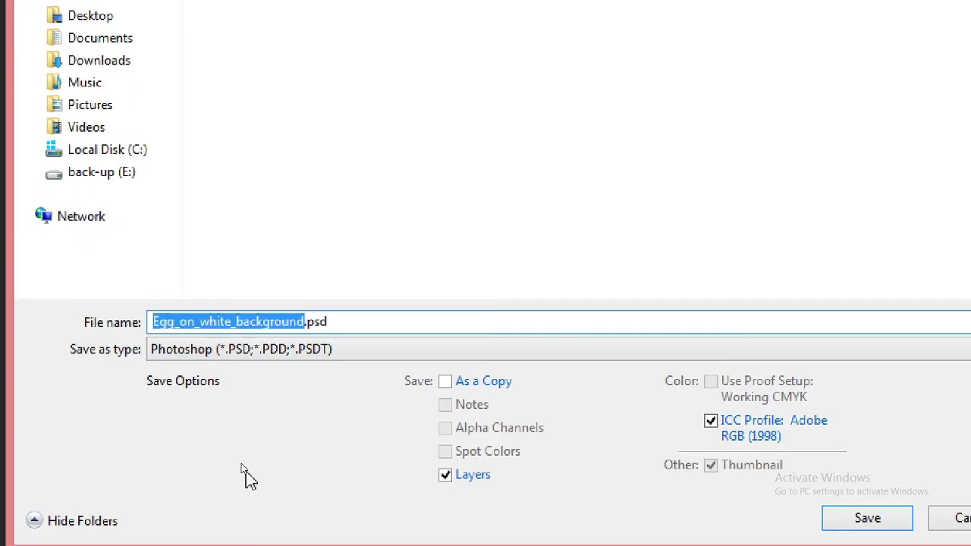
{"action": "type", "text": "oeuf"}
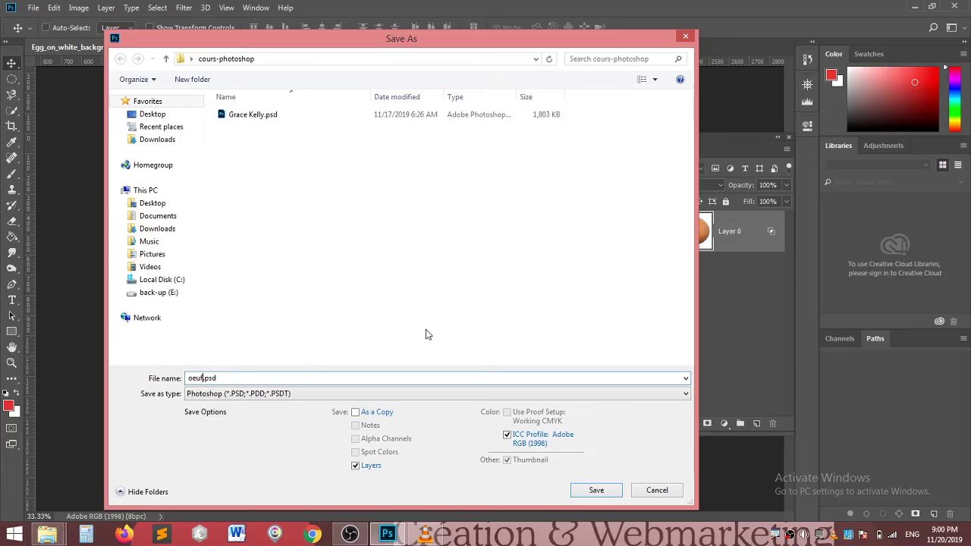
{"action": "left_click", "coordinate": [597, 489]}
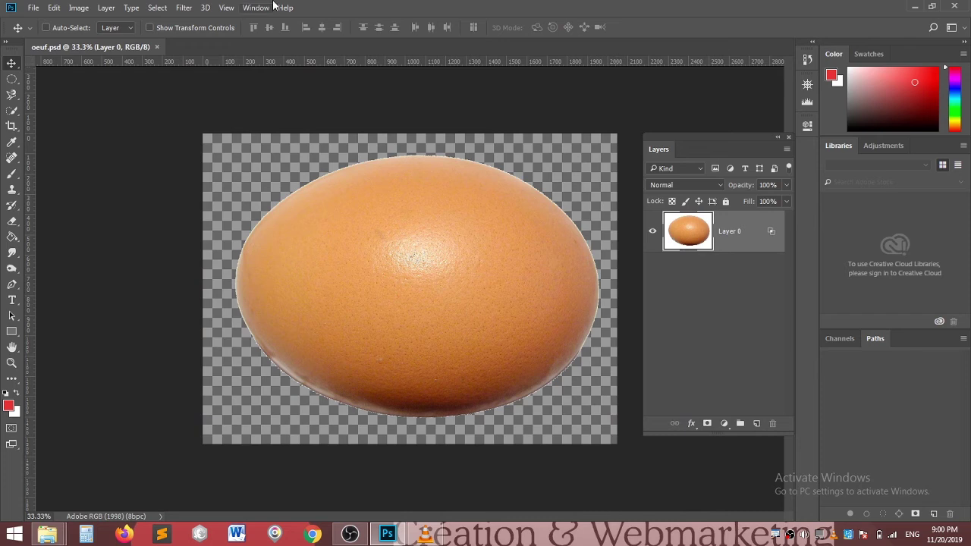
Close oeuf.psd, open elephant.jpg, and convert its Background into Layer 0
{"action": "left_click", "coordinate": [158, 47]}
{"action": "left_click", "coordinate": [35, 9]}
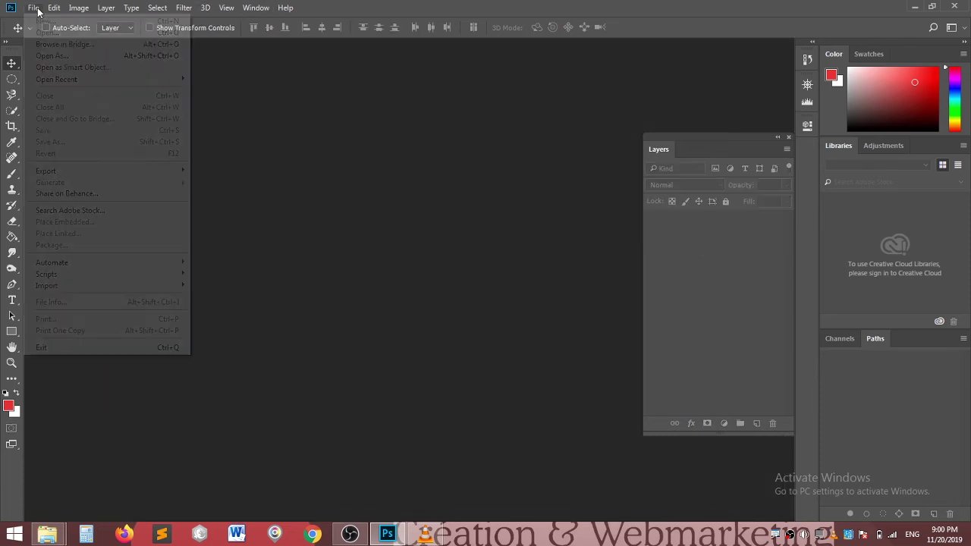
{"action": "left_click", "coordinate": [43, 33]}
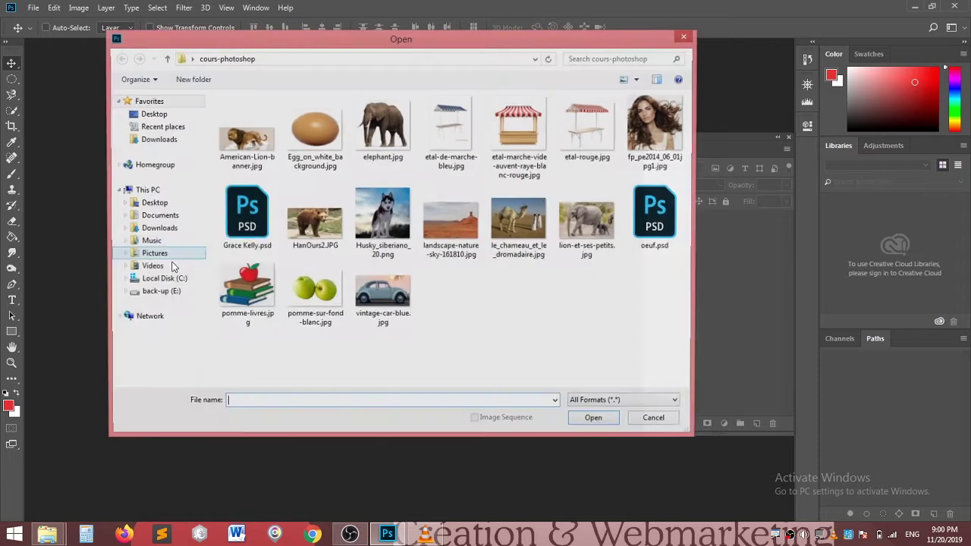
{"action": "left_click", "coordinate": [383, 128]}
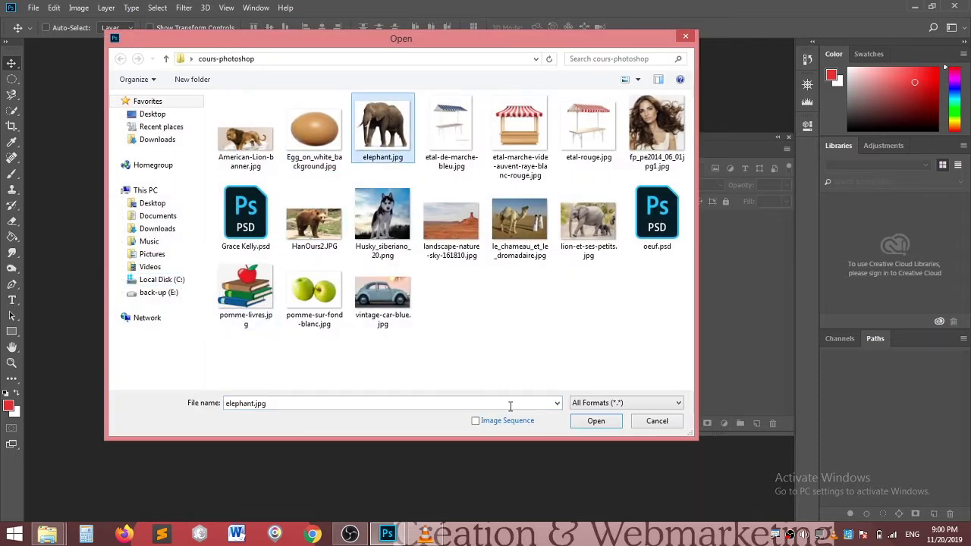
{"action": "left_click", "coordinate": [601, 421]}
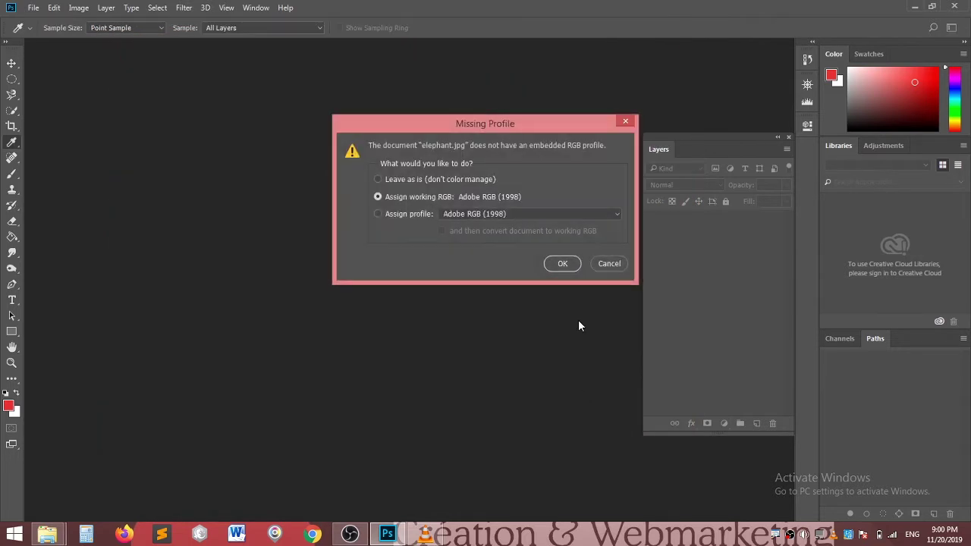
{"action": "left_click", "coordinate": [562, 263]}
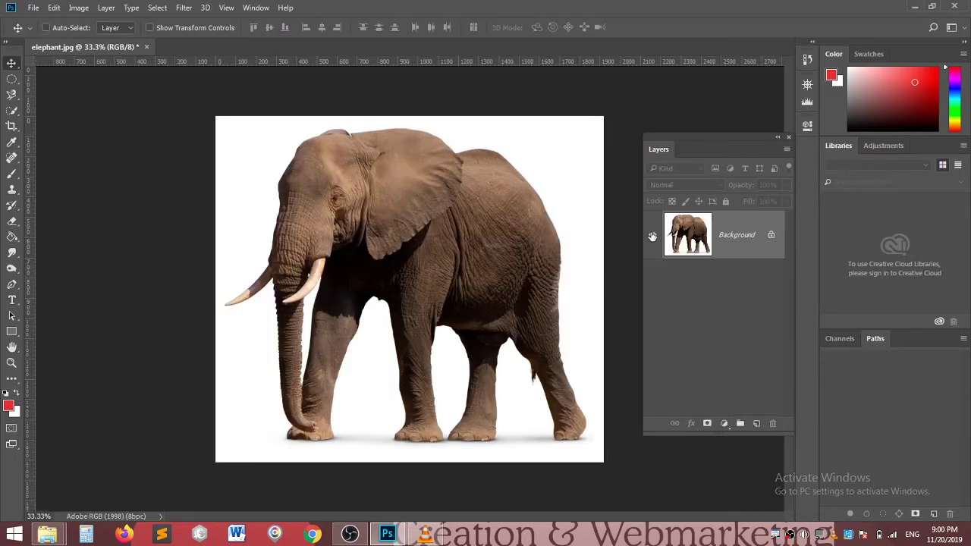
{"action": "double_click", "coordinate": [754, 236]}
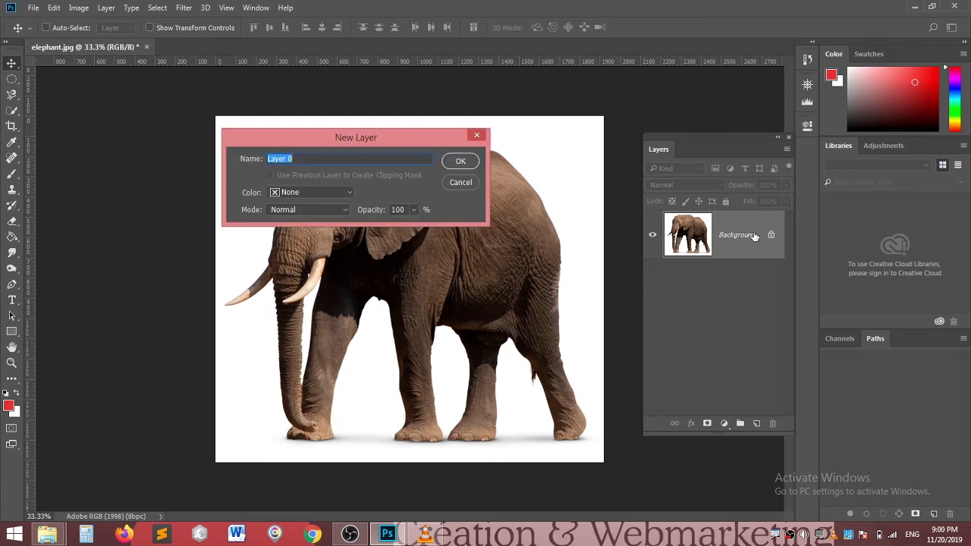
{"action": "left_click", "coordinate": [460, 163]}
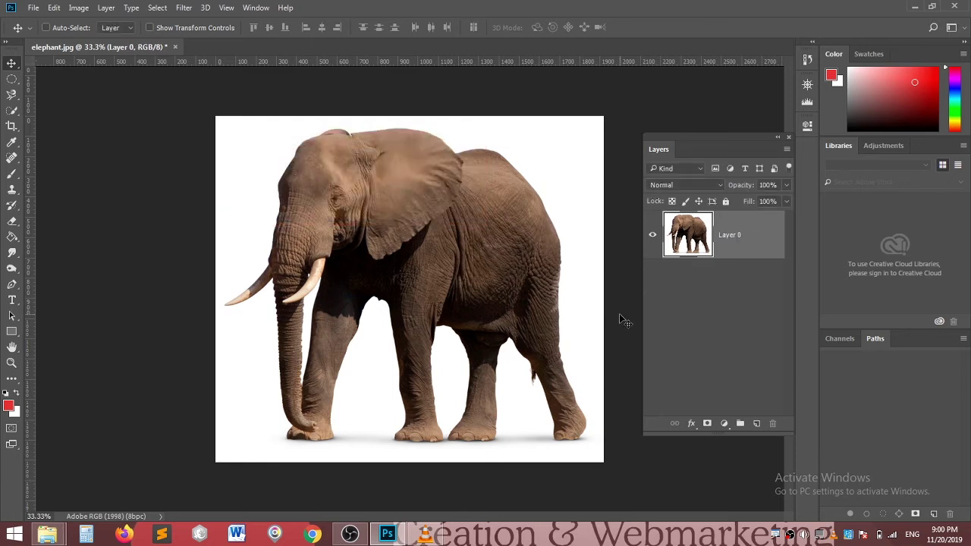
Set Layer 0's Blend If This Layer range to 0–169 to hide the white background
{"action": "double_click", "coordinate": [765, 236]}
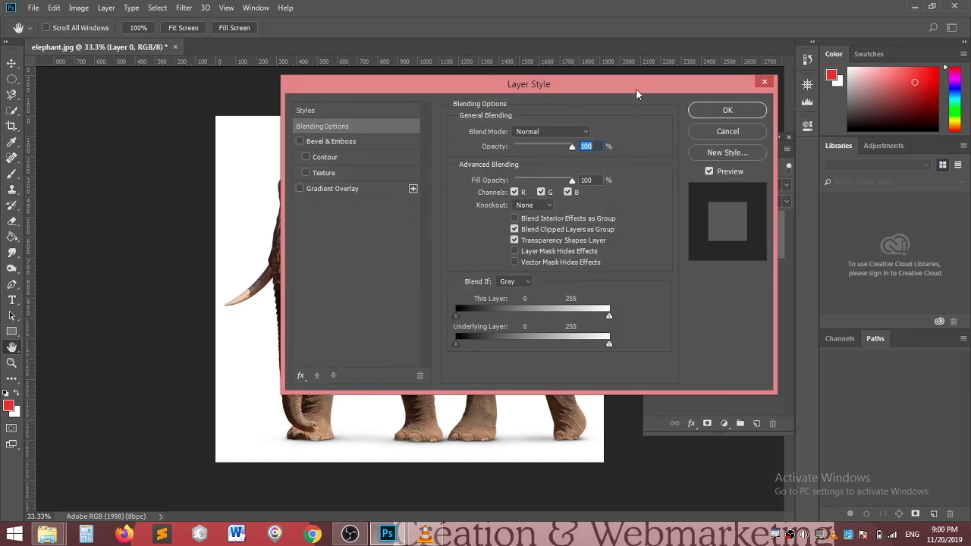
{"action": "left_click_drag", "start_coordinate": [636, 88], "coordinate": [887, 13]}
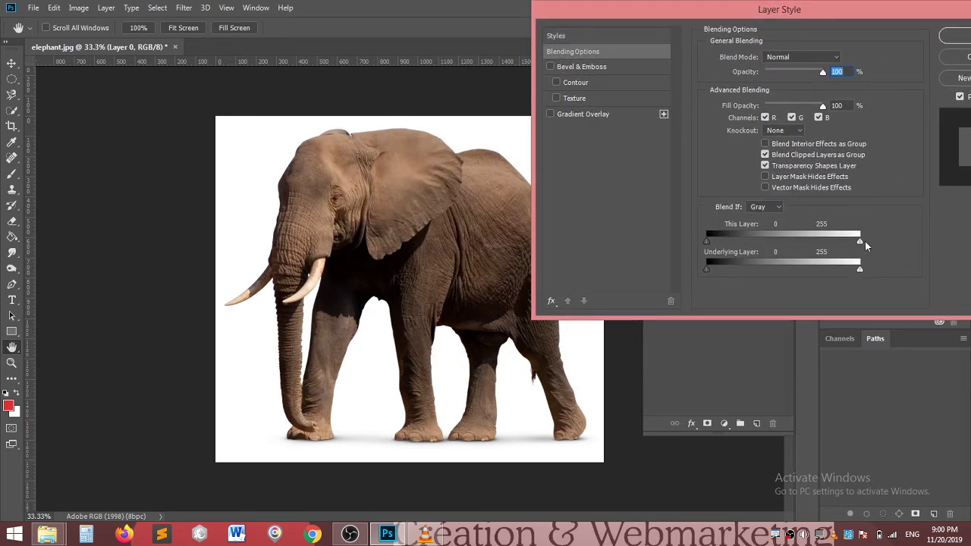
{"action": "left_click_drag", "start_coordinate": [859, 241], "coordinate": [819, 243]}
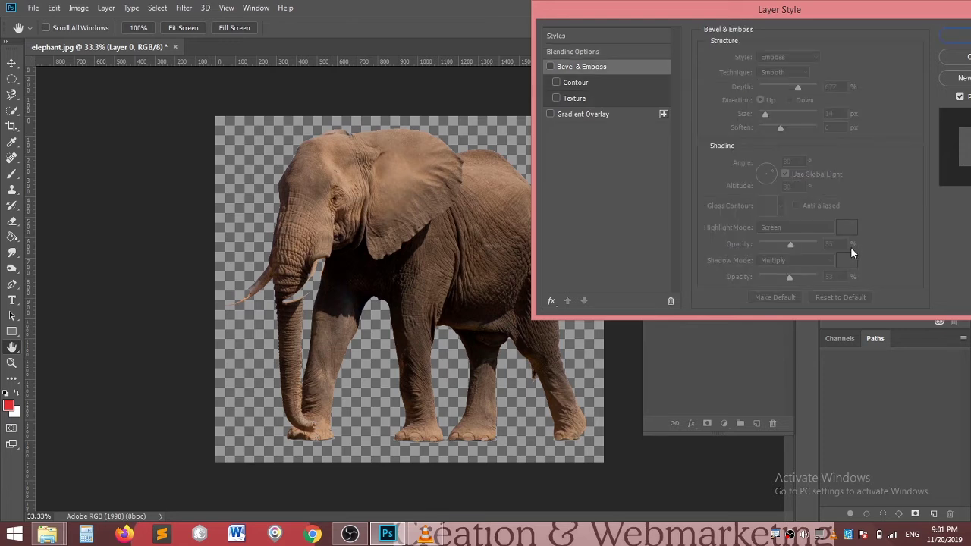
{"action": "left_click", "coordinate": [573, 52]}
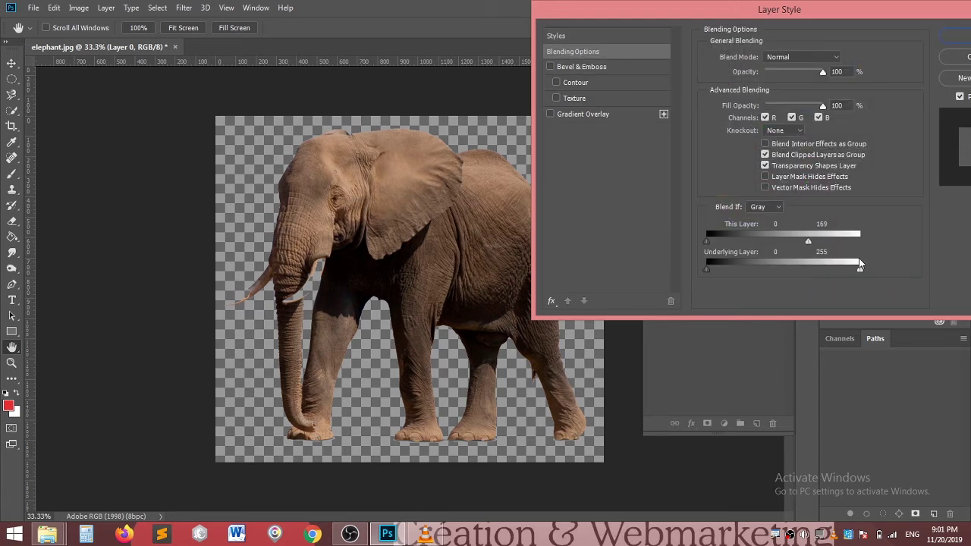
{"action": "left_click", "coordinate": [617, 51]}
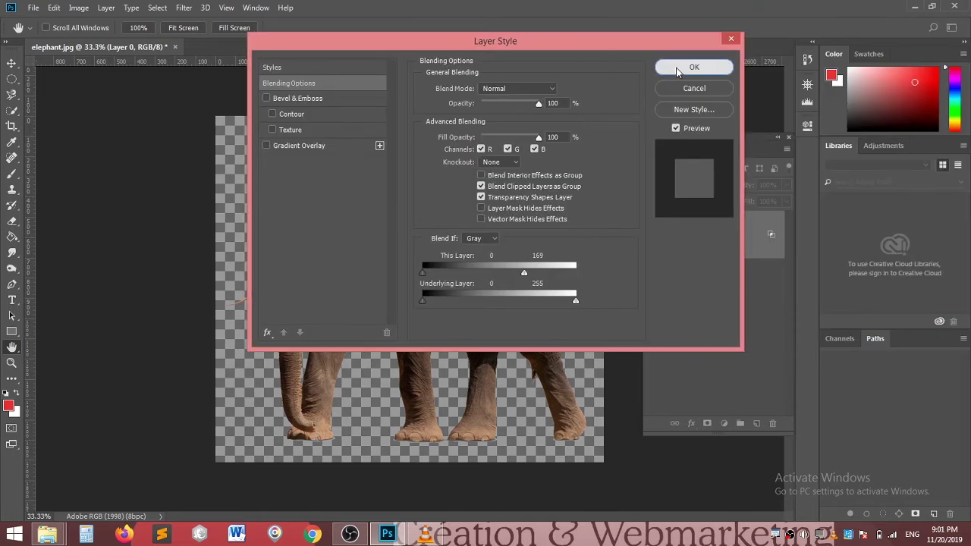
{"action": "left_click", "coordinate": [694, 67]}
{"action": "key", "text": "v"}
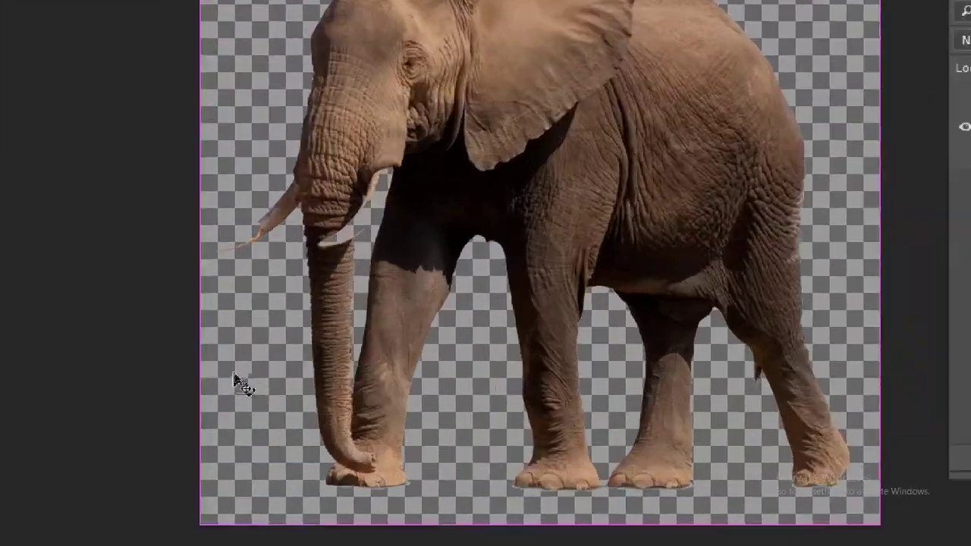
Duplicate Layer 0 to create Layer 0 copy above it
{"action": "key", "text": "ctrl"}
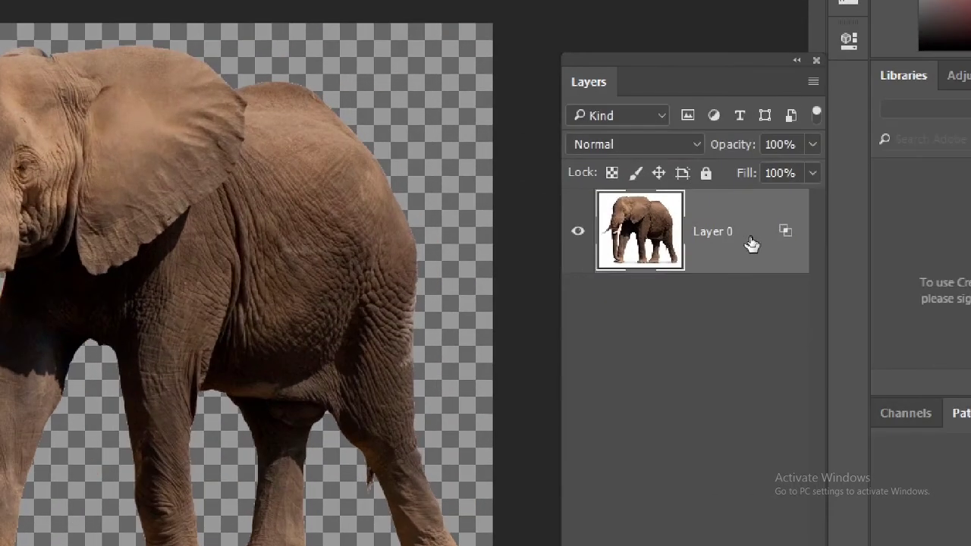
{"action": "left_click_drag", "start_coordinate": [753, 241], "coordinate": [762, 446]}
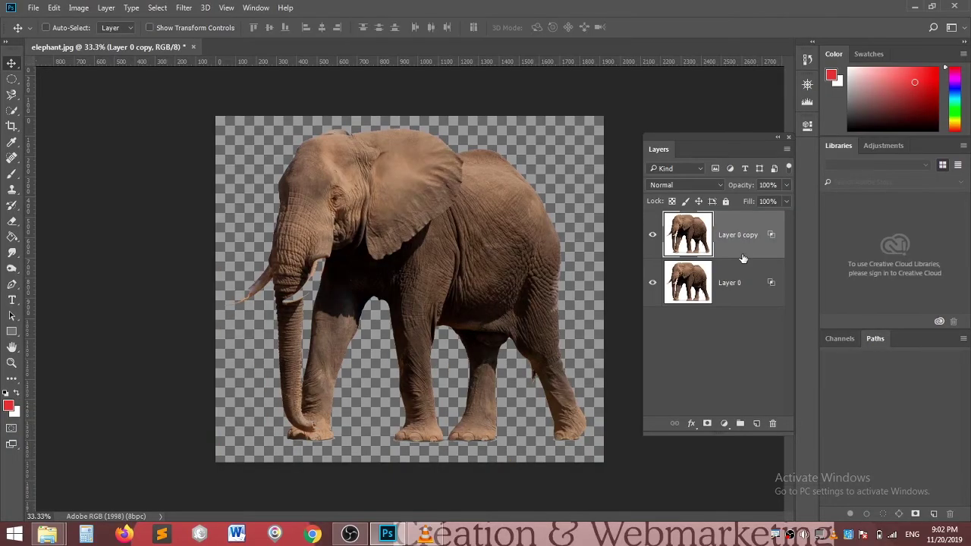
Reset Layer 0 copy's Blend If This Layer white slider to 255
{"action": "double_click", "coordinate": [742, 239]}
{"action": "double_click", "coordinate": [750, 235]}
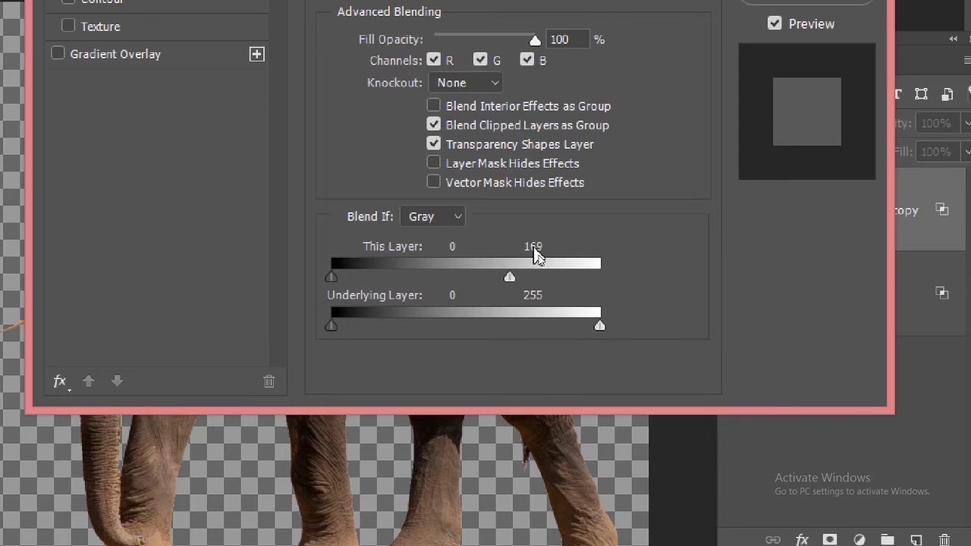
{"action": "left_click_drag", "start_coordinate": [508, 278], "coordinate": [616, 289]}
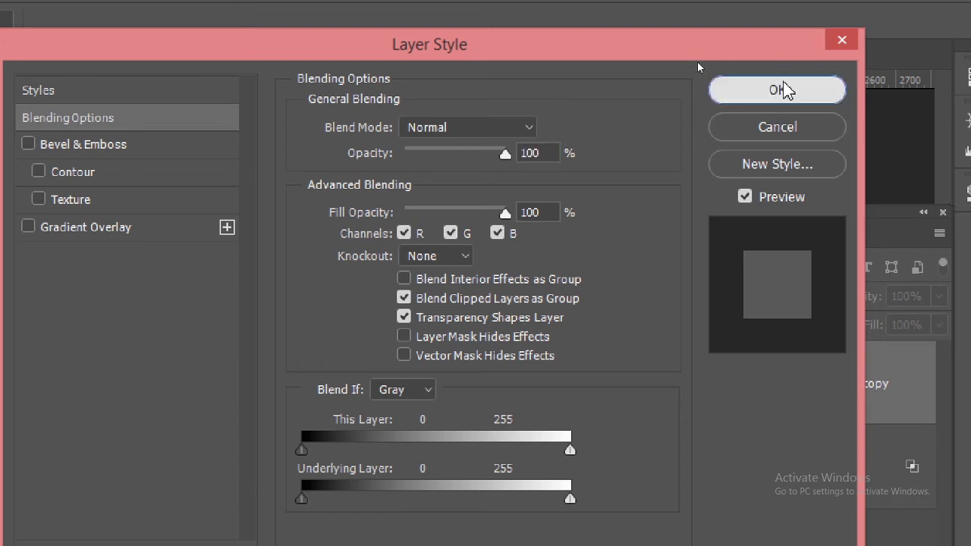
{"action": "left_click", "coordinate": [785, 90]}
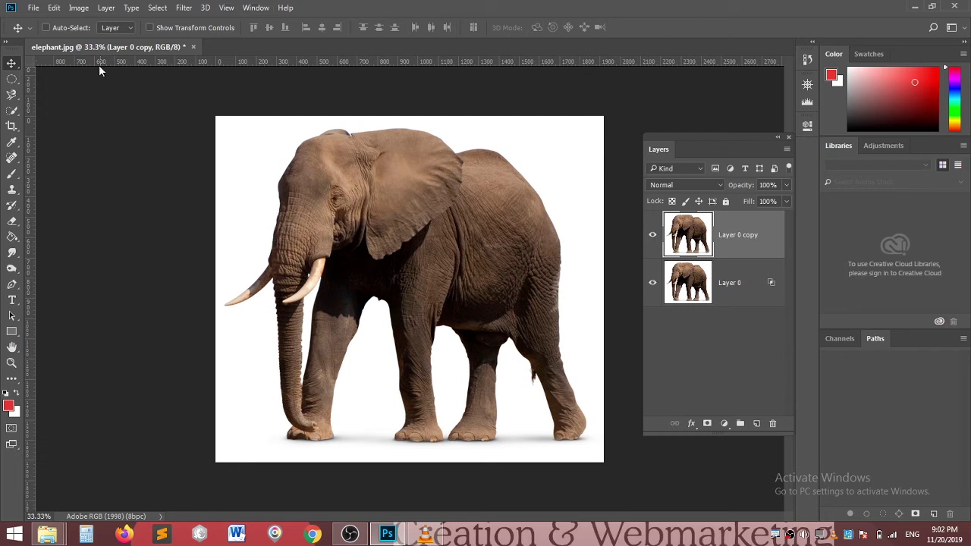
{"action": "key", "text": "ctrl"}
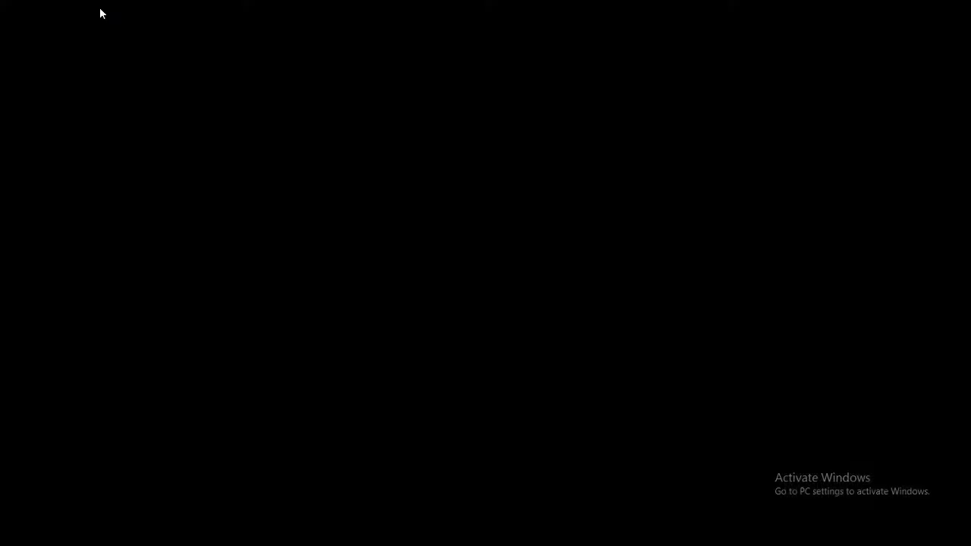
Open the Layer menu to show its Layer Mask options
{"action": "left_click", "coordinate": [106, 9]}
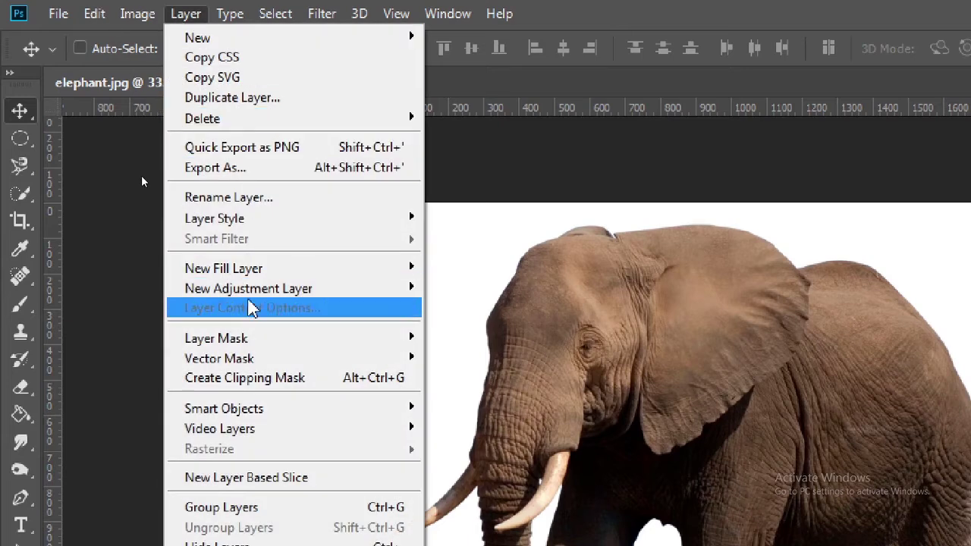
{"action": "mouse_move", "coordinate": [69, 338]}
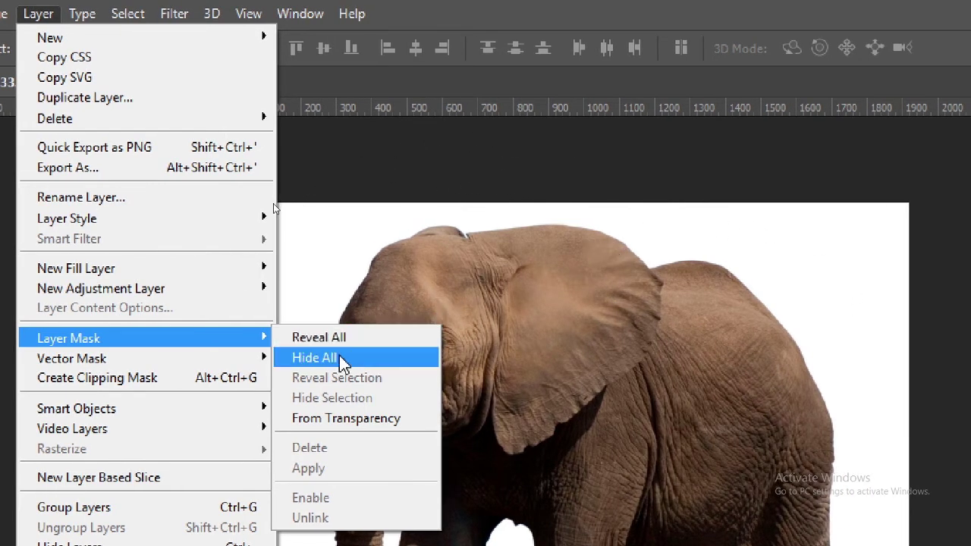
Add a Hide All layer mask to Layer 0 copy
{"action": "left_click", "coordinate": [315, 358]}
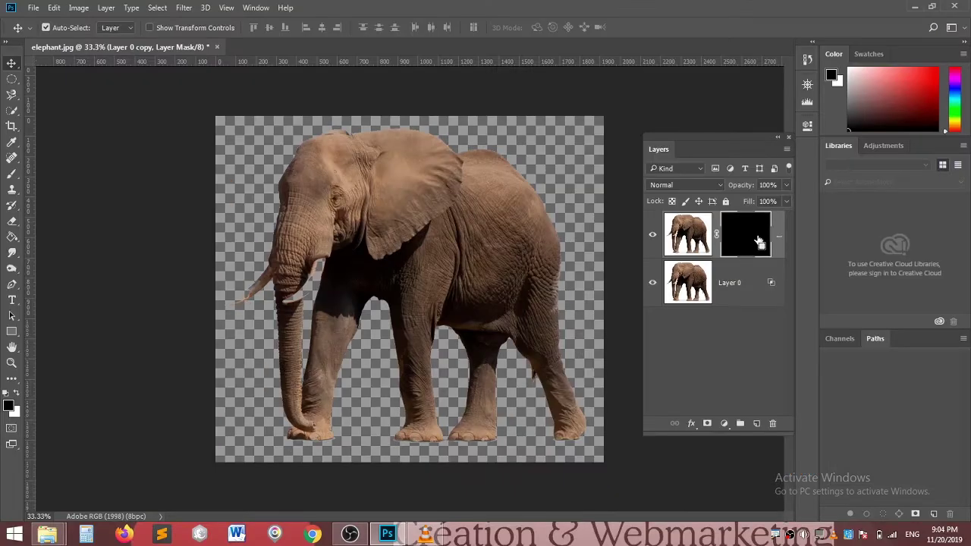
Switch to the Brush Tool from the painting tools group
{"action": "key", "text": "ctrl"}
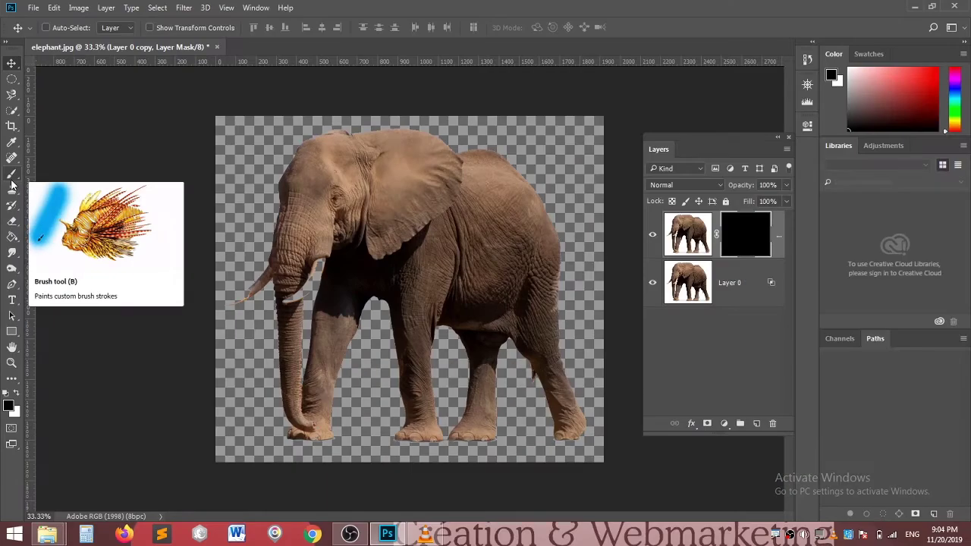
{"action": "left_click", "coordinate": [11, 182]}
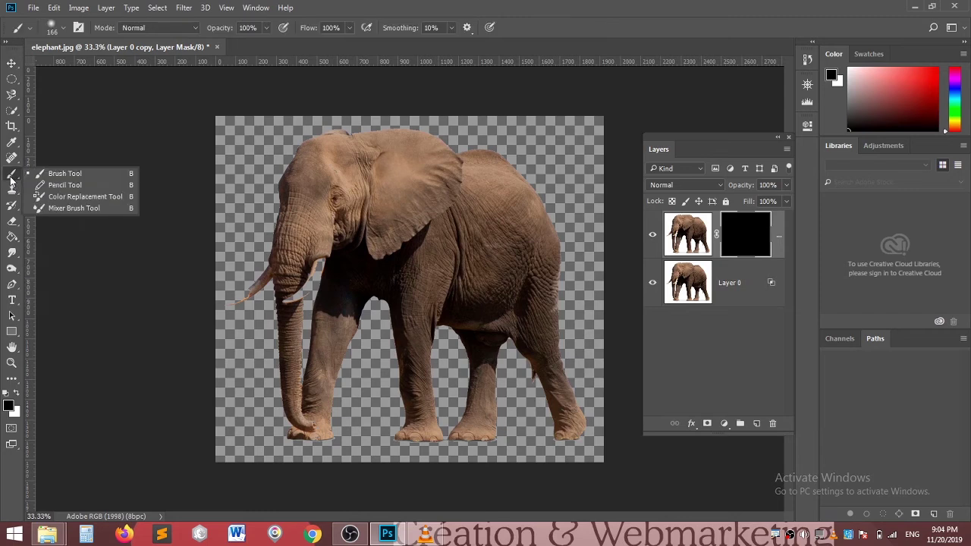
{"action": "left_click", "coordinate": [74, 179]}
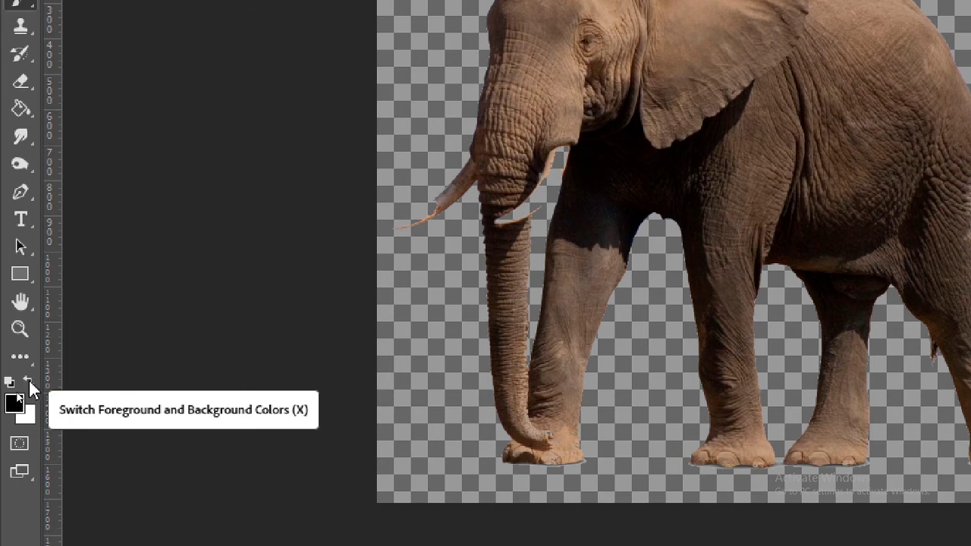
Swap the foreground and background colours back and forth several times
{"action": "left_click", "coordinate": [29, 378]}
{"action": "left_click", "coordinate": [29, 378]}
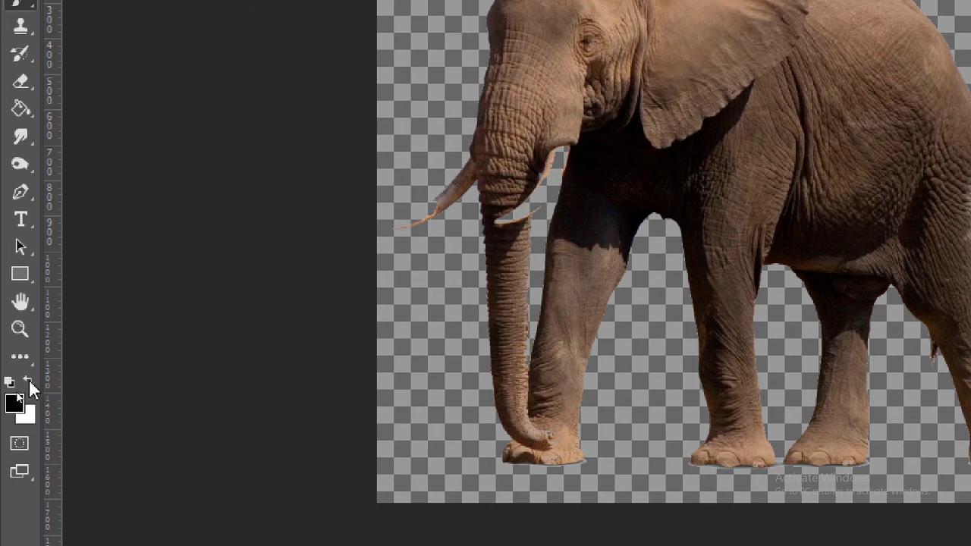
{"action": "left_click", "coordinate": [28, 379]}
{"action": "left_click", "coordinate": [28, 379]}
{"action": "left_click", "coordinate": [29, 379]}
{"action": "left_click", "coordinate": [29, 379]}
{"action": "left_click", "coordinate": [29, 380]}
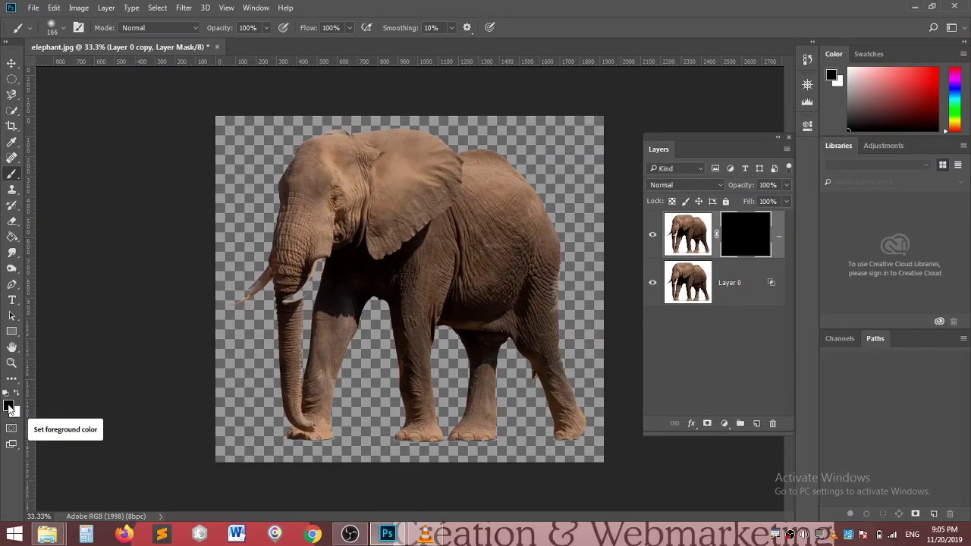
Set the foreground colour to bright blue (182ed3) in the Color Picker
{"action": "left_click", "coordinate": [10, 408]}
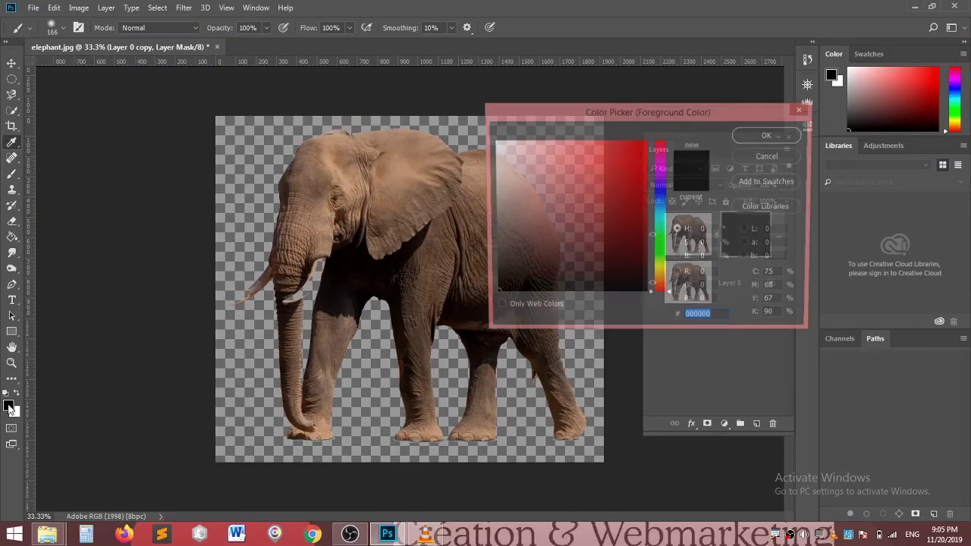
{"action": "left_click", "coordinate": [657, 196]}
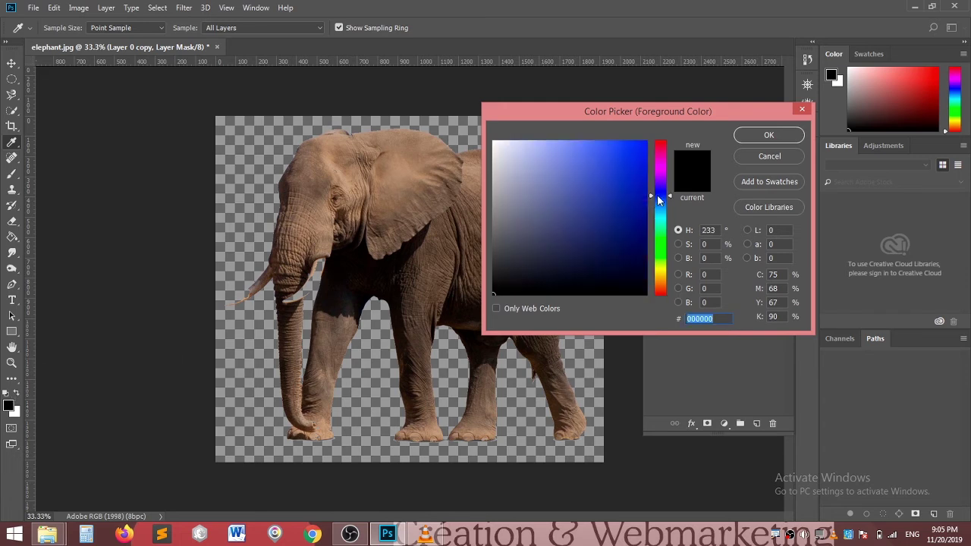
{"action": "left_click", "coordinate": [636, 221]}
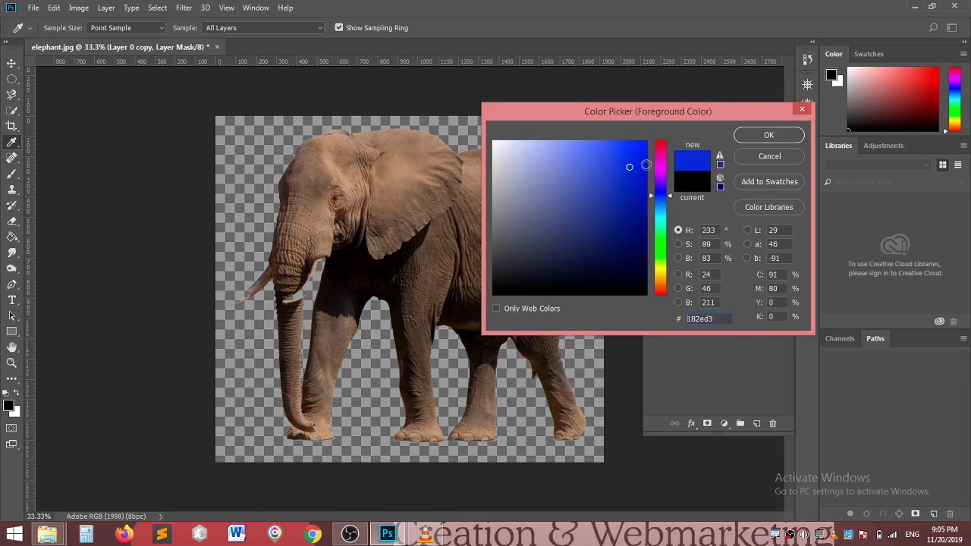
{"action": "left_click", "coordinate": [768, 135]}
{"action": "key", "text": "b"}
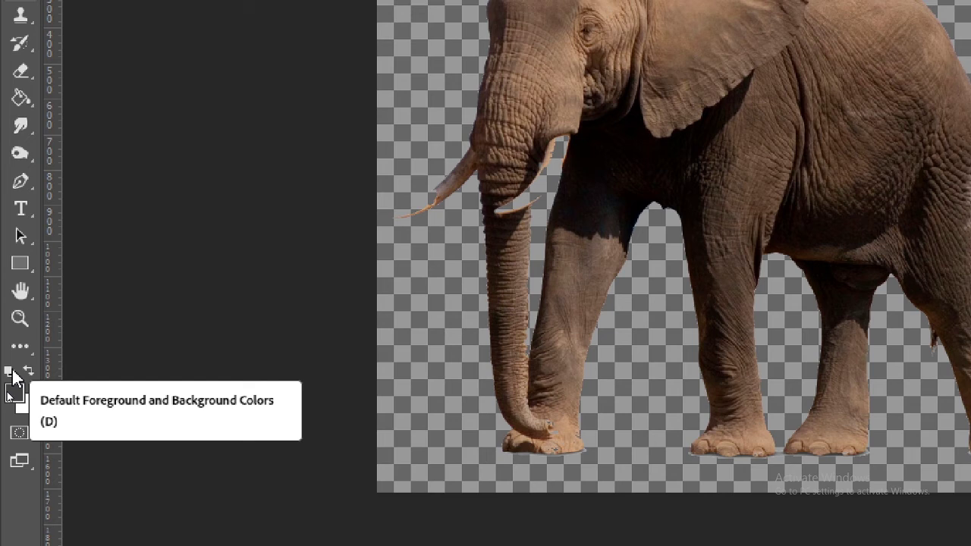
Reset colours to black and white and make the brush about 90 px, 28% hardness
{"action": "left_click", "coordinate": [12, 372]}
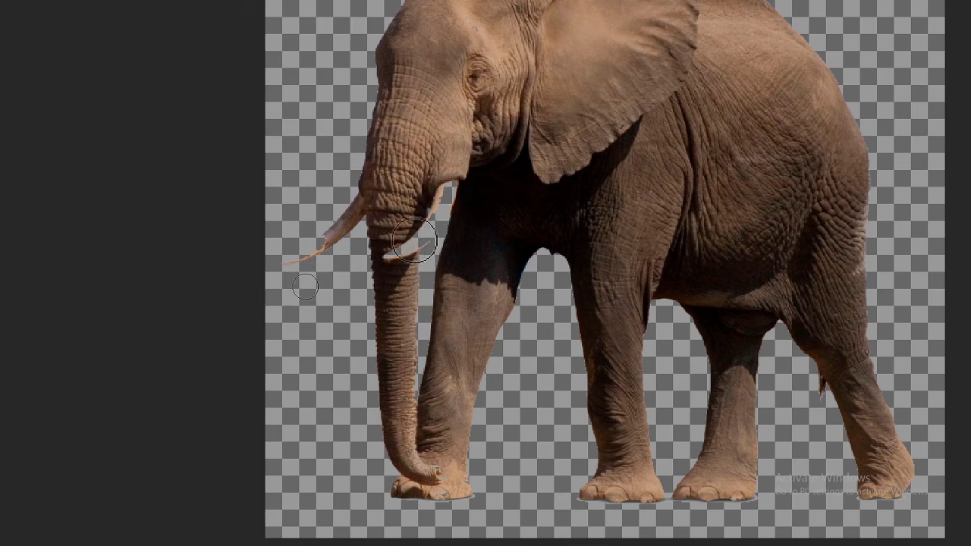
{"action": "scroll", "coordinate": [416, 239], "scroll_direction": "up", "scroll_amount": 3}
{"action": "scroll", "coordinate": [527, 340], "scroll_direction": "up", "scroll_amount": 2}
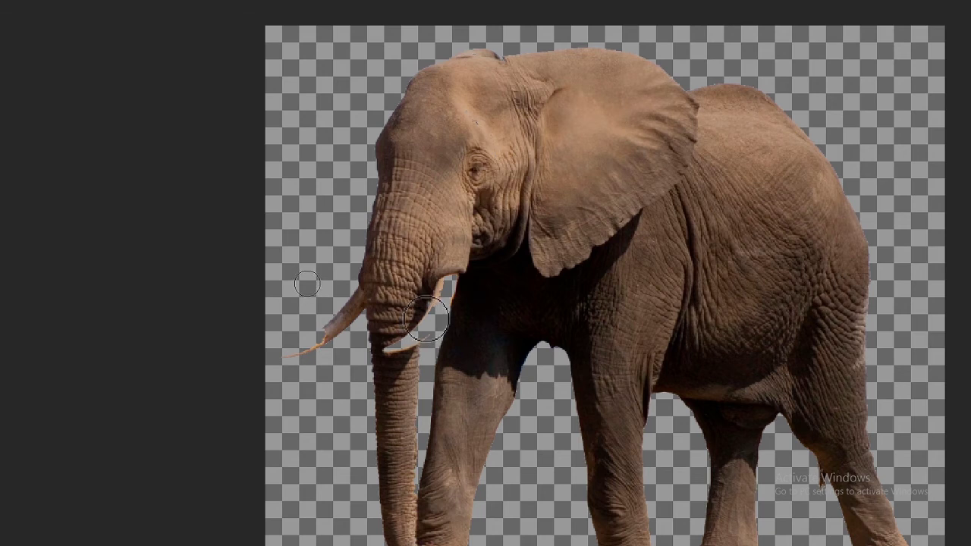
{"action": "mouse_move", "coordinate": [428, 318]}
{"action": "left_mouse_down"}
{"action": "mouse_move", "coordinate": [406, 330]}
{"action": "mouse_move", "coordinate": [394, 324]}
{"action": "left_mouse_up"}
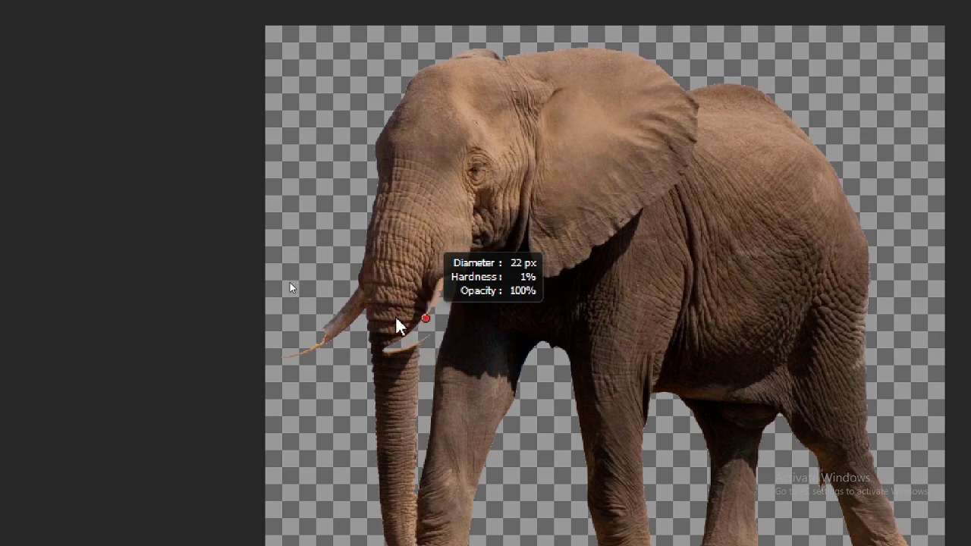
{"action": "mouse_move", "coordinate": [394, 324]}
{"action": "left_mouse_down"}
{"action": "mouse_move", "coordinate": [483, 313]}
{"action": "mouse_move", "coordinate": [397, 311]}
{"action": "mouse_move", "coordinate": [408, 299]}
{"action": "mouse_move", "coordinate": [574, 304]}
{"action": "mouse_move", "coordinate": [427, 297]}
{"action": "mouse_move", "coordinate": [535, 296]}
{"action": "mouse_move", "coordinate": [471, 292]}
{"action": "left_mouse_up"}
{"action": "mouse_move", "coordinate": [448, 90]}
{"action": "left_mouse_down"}
{"action": "mouse_move", "coordinate": [401, 386]}
{"action": "mouse_move", "coordinate": [401, 481]}
{"action": "mouse_move", "coordinate": [401, 239]}
{"action": "mouse_move", "coordinate": [429, 118]}
{"action": "mouse_move", "coordinate": [433, 232]}
{"action": "mouse_move", "coordinate": [430, 177]}
{"action": "mouse_move", "coordinate": [494, 195]}
{"action": "mouse_move", "coordinate": [433, 199]}
{"action": "mouse_move", "coordinate": [380, 253]}
{"action": "mouse_move", "coordinate": [336, 269]}
{"action": "left_mouse_up"}
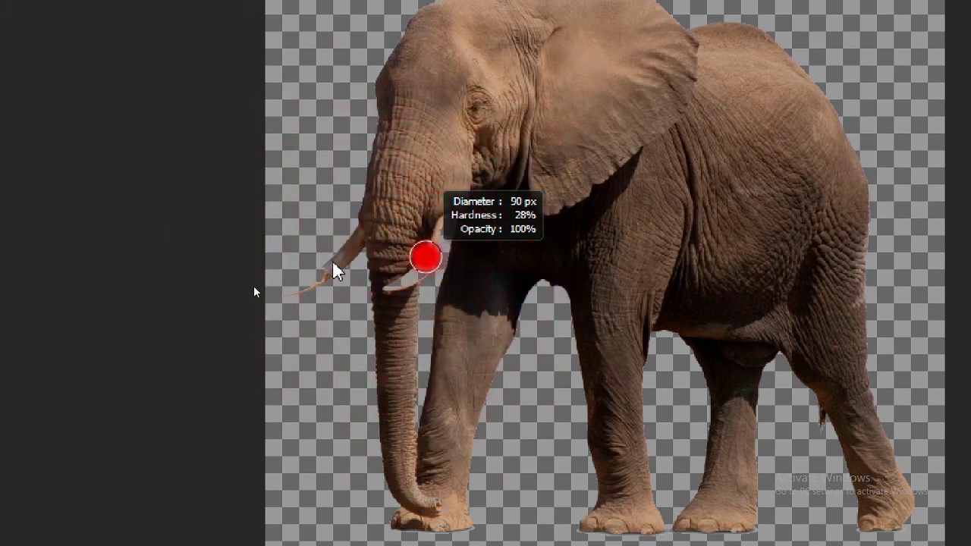
Zoom in on the tusks and paint the inner tusk back with a ~44 px brush
{"action": "key", "text": "p"}
{"action": "key", "text": "ctrl+plus"}
{"action": "scroll", "coordinate": [361, 283], "scroll_direction": "up", "scroll_amount": 2}
{"action": "key", "text": "b"}
{"action": "left_click_drag", "start_coordinate": [431, 258], "coordinate": [423, 258]}
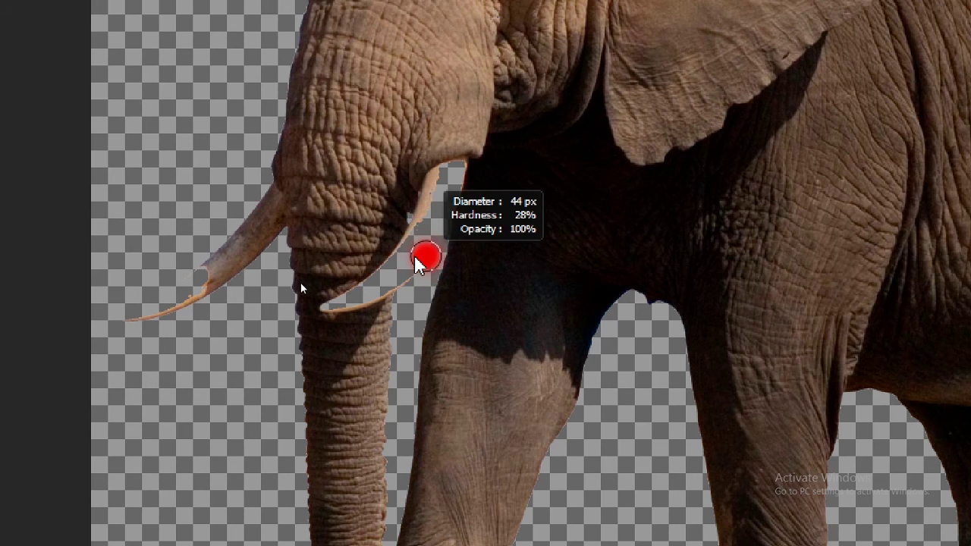
{"action": "left_click_drag", "start_coordinate": [447, 225], "coordinate": [393, 287]}
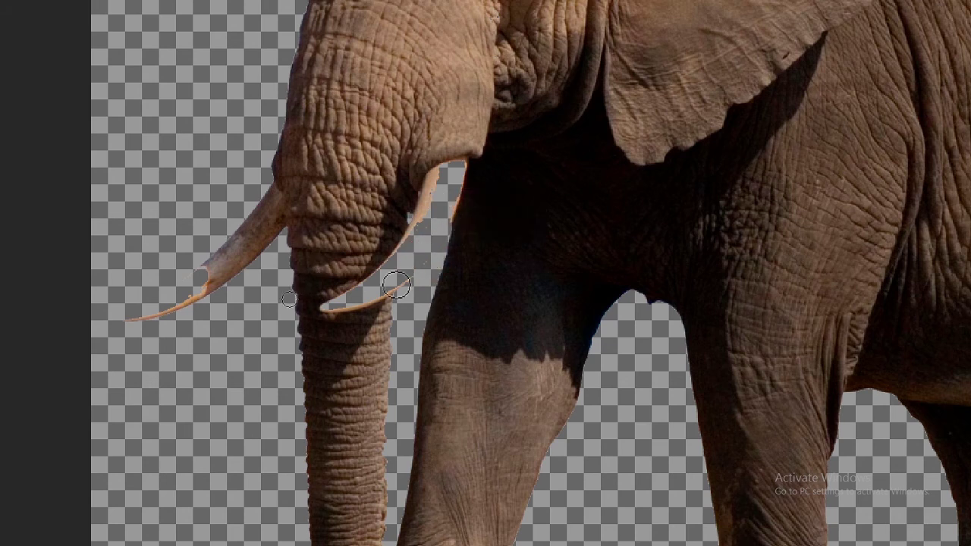
With a ~10 px brush, paint the tusk beside the trunk back onto the mask
{"action": "scroll", "coordinate": [401, 277], "scroll_direction": "up", "scroll_amount": 2}
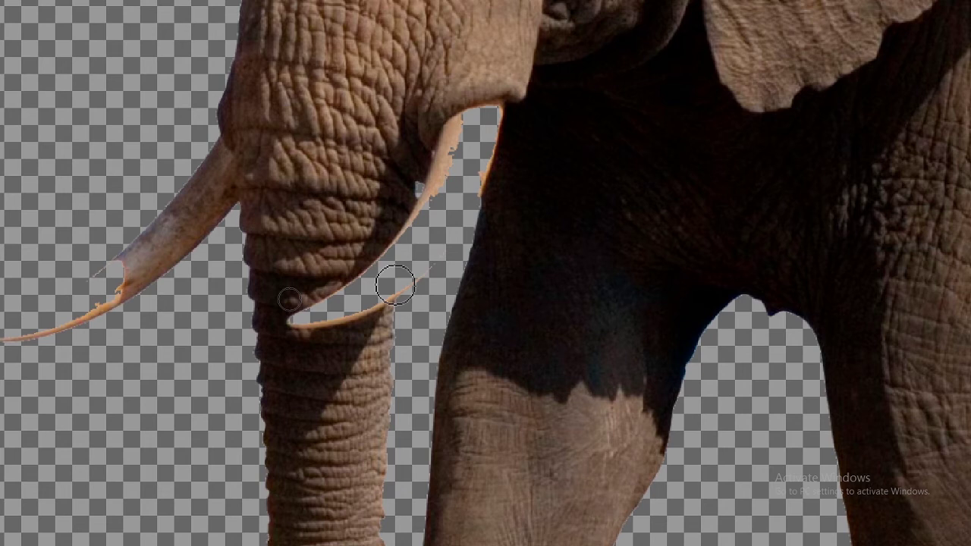
{"action": "scroll", "coordinate": [403, 277], "scroll_direction": "up", "scroll_amount": 1}
{"action": "scroll", "coordinate": [408, 271], "scroll_direction": "up", "scroll_amount": 2}
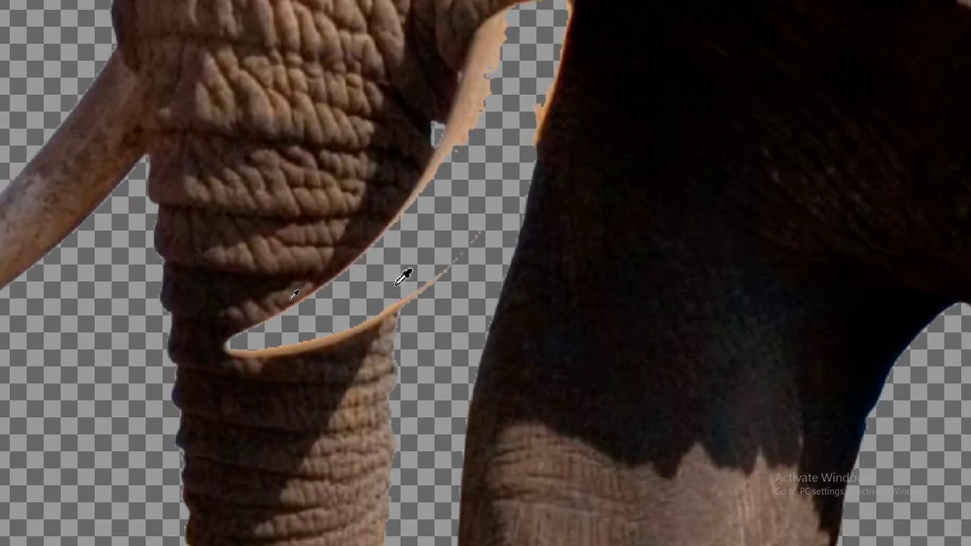
{"action": "scroll", "coordinate": [493, 182], "scroll_direction": "up", "scroll_amount": 1}
{"action": "left_click_drag", "start_coordinate": [538, 95], "coordinate": [493, 179]}
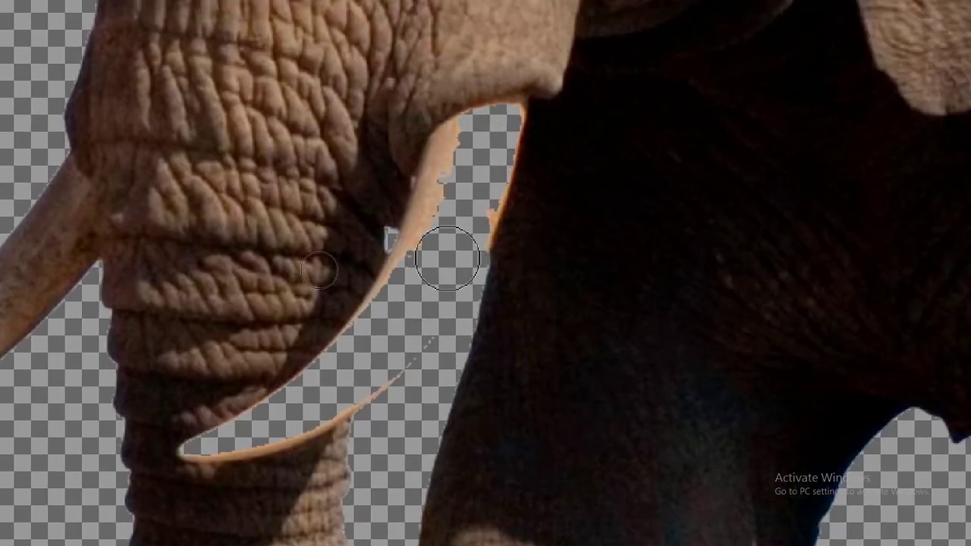
{"action": "mouse_move", "coordinate": [384, 344]}
{"action": "left_mouse_down"}
{"action": "mouse_move", "coordinate": [357, 333]}
{"action": "mouse_move", "coordinate": [278, 475]}
{"action": "left_mouse_up"}
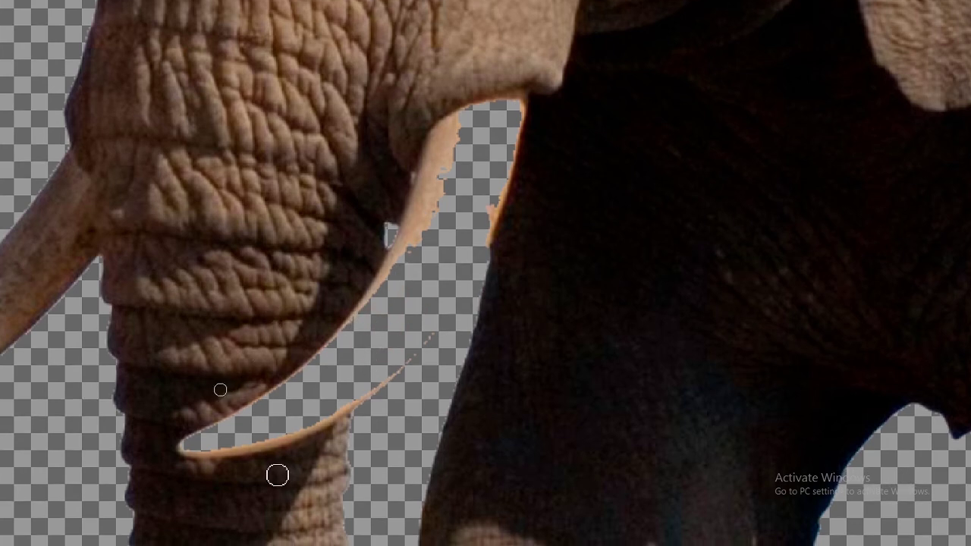
{"action": "mouse_move", "coordinate": [205, 441]}
{"action": "left_mouse_down"}
{"action": "mouse_move", "coordinate": [273, 401]}
{"action": "mouse_move", "coordinate": [362, 310]}
{"action": "mouse_move", "coordinate": [438, 192]}
{"action": "mouse_move", "coordinate": [468, 112]}
{"action": "mouse_move", "coordinate": [531, 101]}
{"action": "mouse_move", "coordinate": [455, 299]}
{"action": "mouse_move", "coordinate": [477, 156]}
{"action": "mouse_move", "coordinate": [494, 130]}
{"action": "mouse_move", "coordinate": [503, 144]}
{"action": "mouse_move", "coordinate": [384, 336]}
{"action": "mouse_move", "coordinate": [438, 205]}
{"action": "mouse_move", "coordinate": [375, 355]}
{"action": "mouse_move", "coordinate": [278, 449]}
{"action": "mouse_move", "coordinate": [226, 457]}
{"action": "mouse_move", "coordinate": [245, 425]}
{"action": "mouse_move", "coordinate": [316, 405]}
{"action": "mouse_move", "coordinate": [238, 443]}
{"action": "mouse_move", "coordinate": [182, 451]}
{"action": "mouse_move", "coordinate": [193, 440]}
{"action": "left_mouse_up"}
{"action": "mouse_move", "coordinate": [315, 377]}
{"action": "left_mouse_down"}
{"action": "mouse_move", "coordinate": [362, 349]}
{"action": "mouse_move", "coordinate": [281, 418]}
{"action": "mouse_move", "coordinate": [432, 301]}
{"action": "mouse_move", "coordinate": [440, 312]}
{"action": "mouse_move", "coordinate": [368, 388]}
{"action": "mouse_move", "coordinate": [346, 393]}
{"action": "mouse_move", "coordinate": [450, 258]}
{"action": "left_mouse_up"}
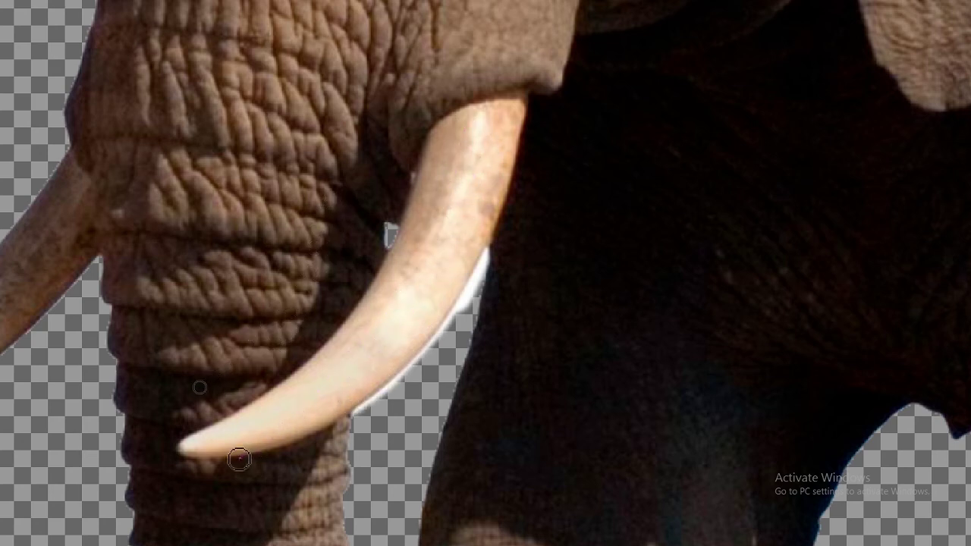
{"action": "mouse_move", "coordinate": [464, 262]}
{"action": "left_mouse_down"}
{"action": "mouse_move", "coordinate": [379, 387]}
{"action": "mouse_move", "coordinate": [468, 284]}
{"action": "mouse_move", "coordinate": [423, 378]}
{"action": "mouse_move", "coordinate": [373, 448]}
{"action": "mouse_move", "coordinate": [437, 337]}
{"action": "left_mouse_up"}
{"action": "mouse_move", "coordinate": [378, 420]}
{"action": "left_mouse_down"}
{"action": "mouse_move", "coordinate": [367, 429]}
{"action": "mouse_move", "coordinate": [464, 314]}
{"action": "mouse_move", "coordinate": [408, 392]}
{"action": "left_mouse_up"}
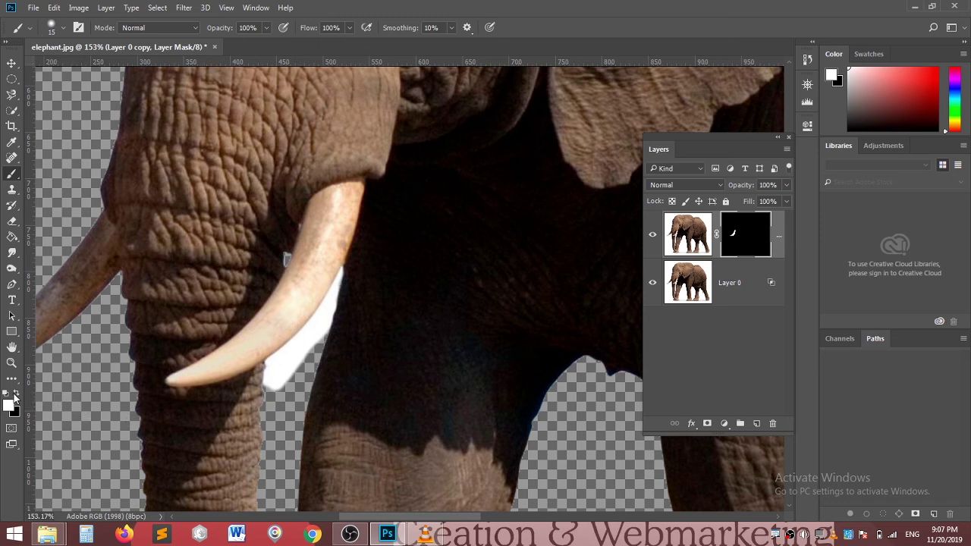
Switch to black, zoom in, and mask out the white fringe along the tusk edge
{"action": "left_click", "coordinate": [17, 393]}
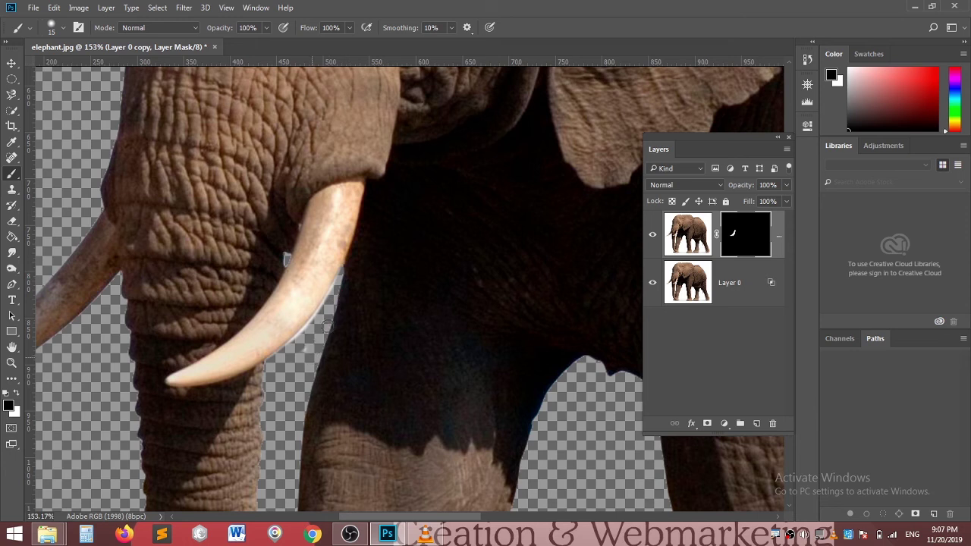
{"action": "scroll", "coordinate": [293, 356], "scroll_direction": "up", "scroll_amount": 2}
{"action": "scroll", "coordinate": [281, 368], "scroll_direction": "up", "scroll_amount": 2}
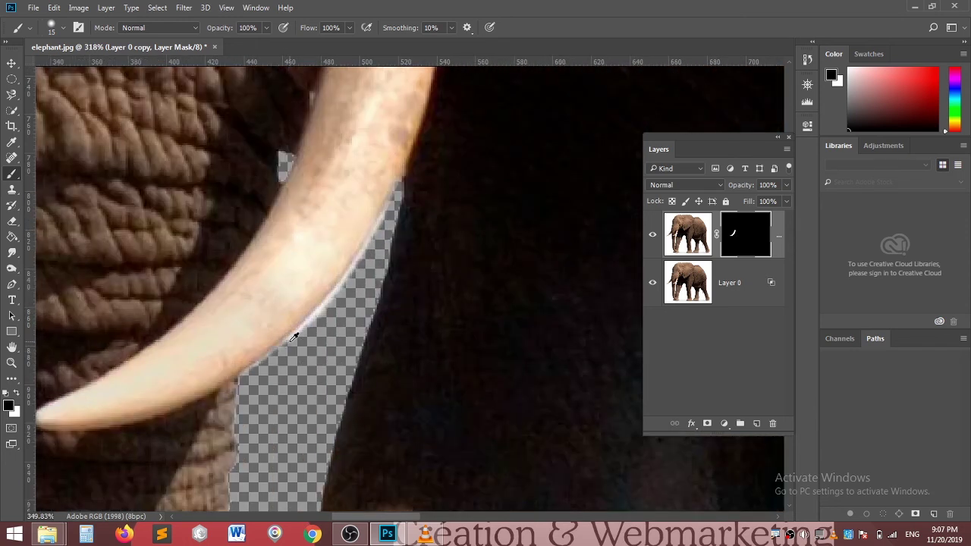
{"action": "scroll", "coordinate": [266, 379], "scroll_direction": "up", "scroll_amount": 2}
{"action": "scroll", "coordinate": [253, 393], "scroll_direction": "up", "scroll_amount": 2}
{"action": "mouse_move", "coordinate": [252, 393]}
{"action": "left_mouse_down"}
{"action": "mouse_move", "coordinate": [338, 332]}
{"action": "mouse_move", "coordinate": [463, 186]}
{"action": "left_mouse_up"}
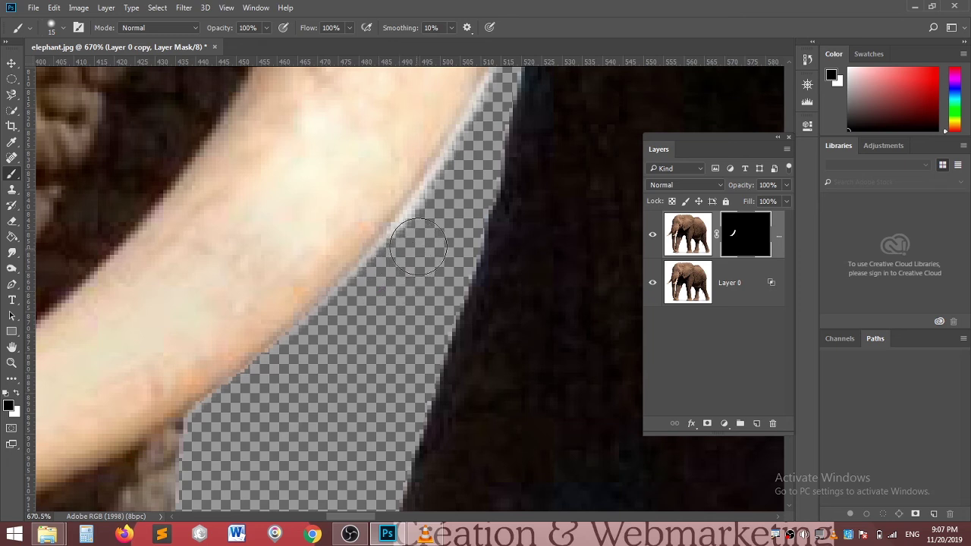
Erase the remaining light strip along the tusk edge, then zoom back out
{"action": "mouse_move", "coordinate": [370, 336]}
{"action": "left_mouse_down"}
{"action": "mouse_move", "coordinate": [314, 412]}
{"action": "mouse_move", "coordinate": [317, 397]}
{"action": "left_mouse_up"}
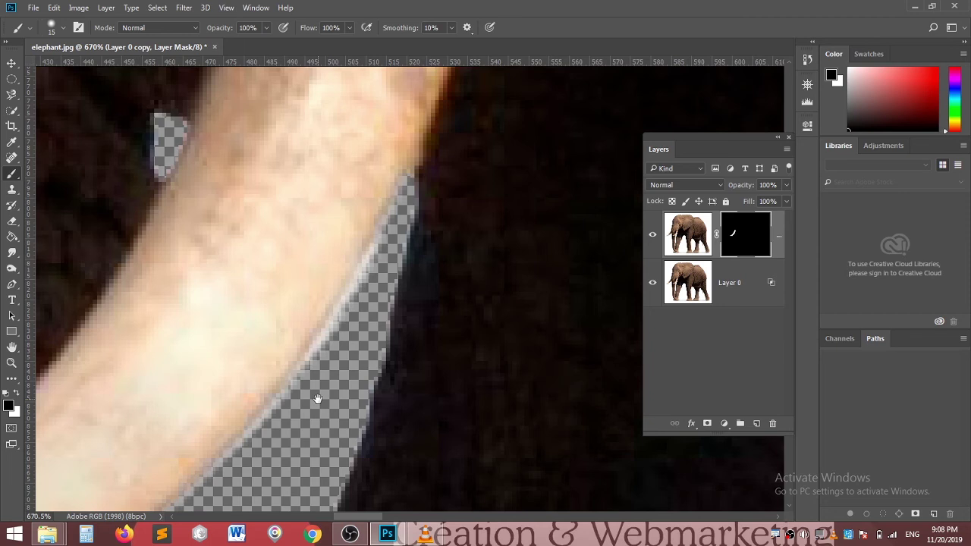
{"action": "mouse_move", "coordinate": [318, 399]}
{"action": "left_mouse_down"}
{"action": "mouse_move", "coordinate": [339, 369]}
{"action": "mouse_move", "coordinate": [303, 434]}
{"action": "left_mouse_up"}
{"action": "left_click_drag", "start_coordinate": [341, 354], "coordinate": [315, 397]}
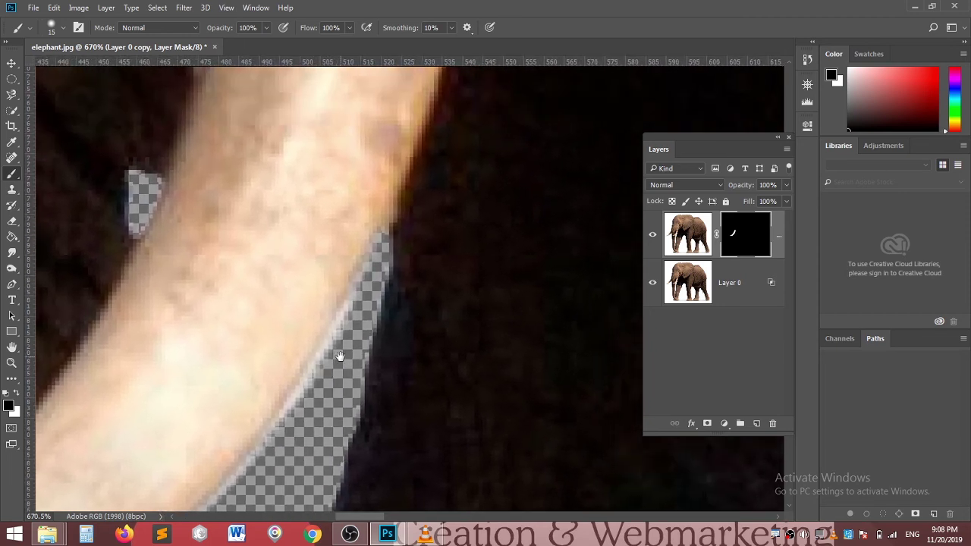
{"action": "left_click_drag", "start_coordinate": [296, 448], "coordinate": [344, 368]}
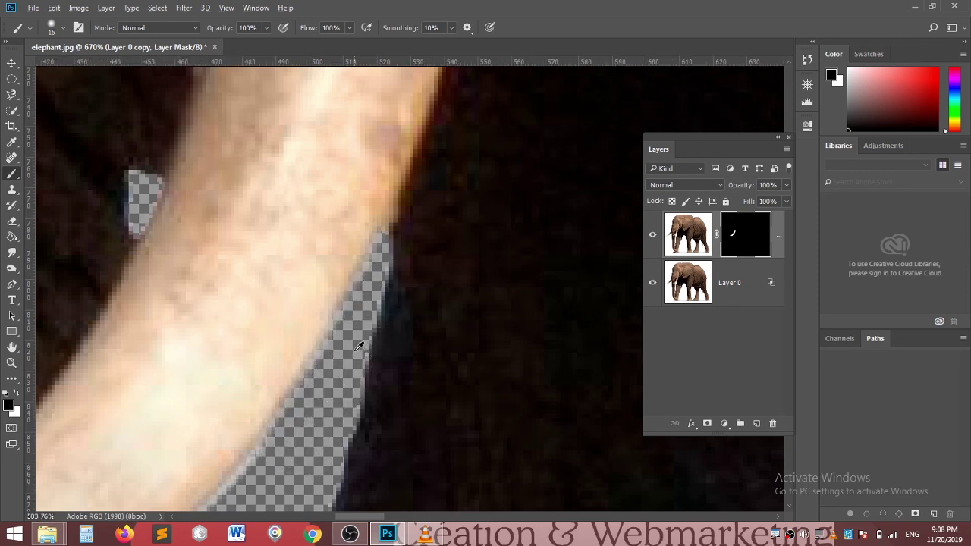
{"action": "scroll", "coordinate": [359, 346], "scroll_direction": "down", "scroll_amount": 2}
{"action": "scroll", "coordinate": [358, 346], "scroll_direction": "down", "scroll_amount": 2}
{"action": "scroll", "coordinate": [359, 346], "scroll_direction": "down", "scroll_amount": 2}
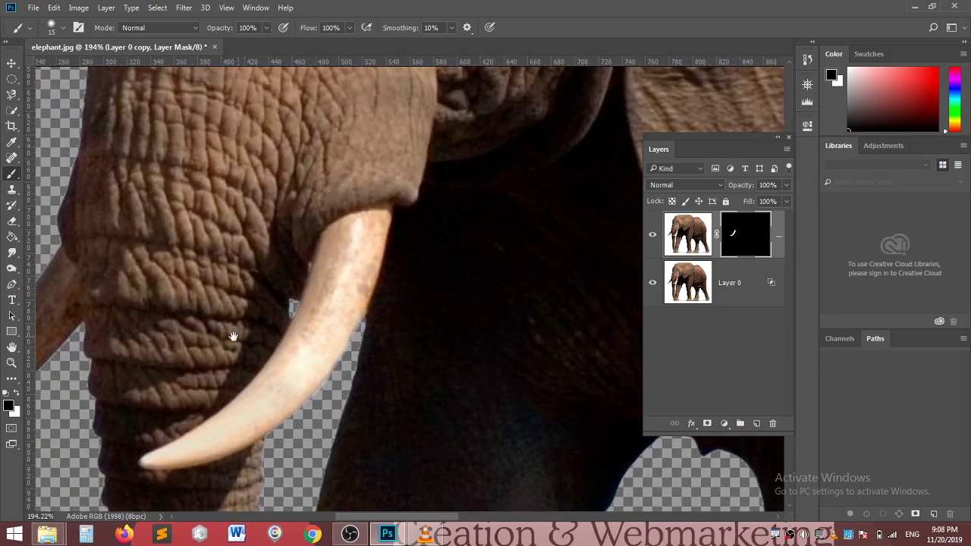
Reveal the long left tusk down to its tip by painting white on the mask
{"action": "left_click_drag", "start_coordinate": [125, 332], "coordinate": [472, 338]}
{"action": "mouse_move", "coordinate": [311, 347]}
{"action": "left_mouse_down"}
{"action": "mouse_move", "coordinate": [315, 373]}
{"action": "mouse_move", "coordinate": [324, 265]}
{"action": "mouse_move", "coordinate": [342, 223]}
{"action": "mouse_move", "coordinate": [313, 336]}
{"action": "left_mouse_up"}
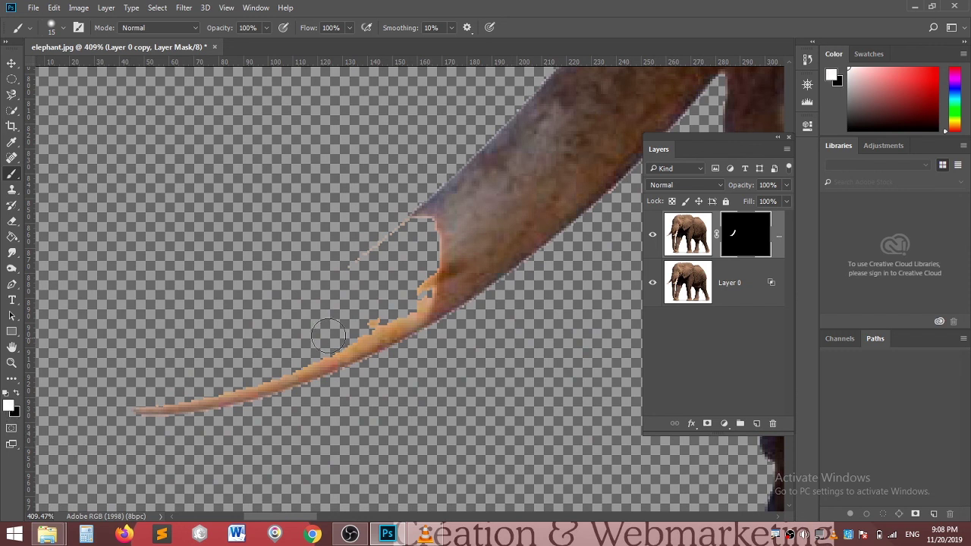
{"action": "mouse_move", "coordinate": [430, 262]}
{"action": "left_mouse_down"}
{"action": "mouse_move", "coordinate": [151, 416]}
{"action": "mouse_move", "coordinate": [174, 387]}
{"action": "mouse_move", "coordinate": [373, 275]}
{"action": "mouse_move", "coordinate": [420, 222]}
{"action": "mouse_move", "coordinate": [354, 293]}
{"action": "mouse_move", "coordinate": [180, 379]}
{"action": "mouse_move", "coordinate": [189, 369]}
{"action": "mouse_move", "coordinate": [427, 227]}
{"action": "mouse_move", "coordinate": [225, 415]}
{"action": "left_mouse_up"}
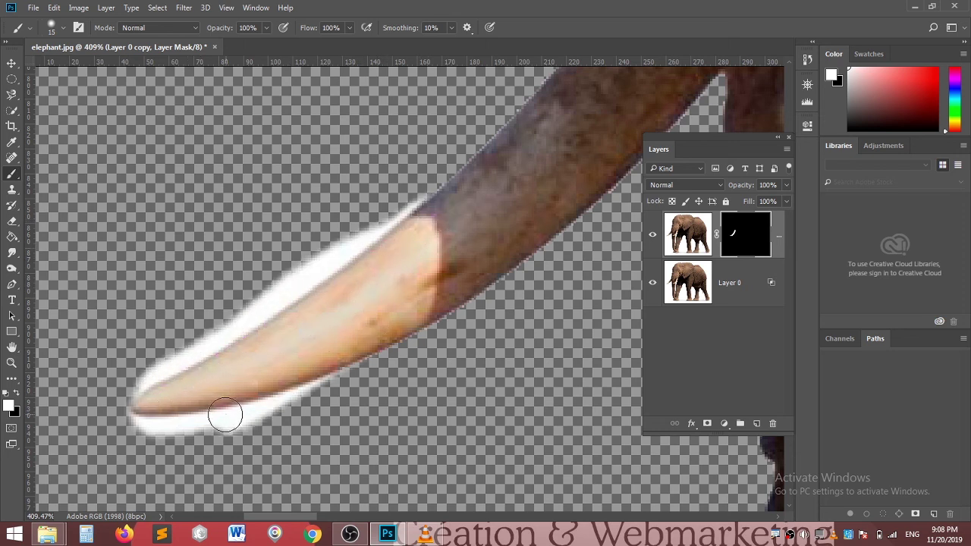
Paint black to trim the tusk's white glow, then restore its faded upper edge in white
{"action": "key", "text": "x"}
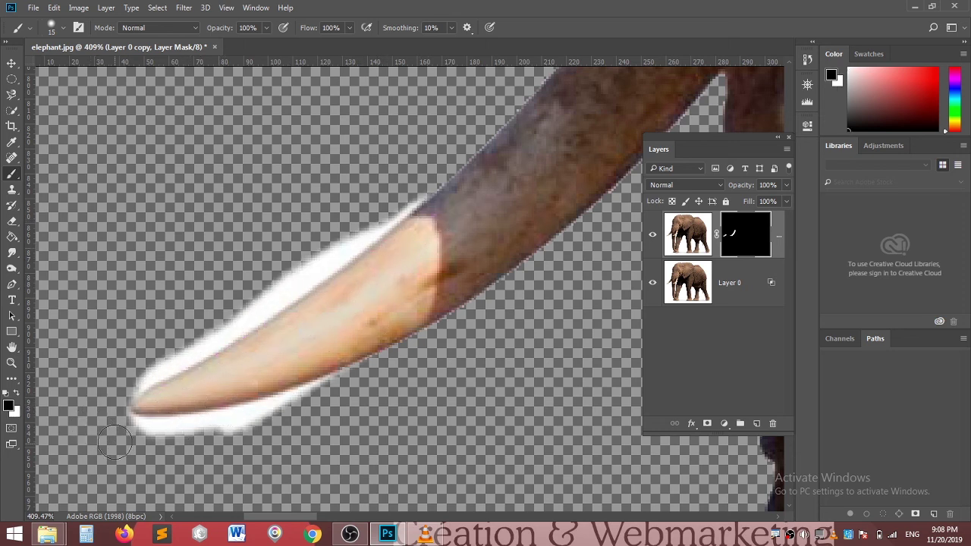
{"action": "mouse_move", "coordinate": [125, 433]}
{"action": "left_mouse_down"}
{"action": "mouse_move", "coordinate": [197, 430]}
{"action": "mouse_move", "coordinate": [334, 395]}
{"action": "left_mouse_up"}
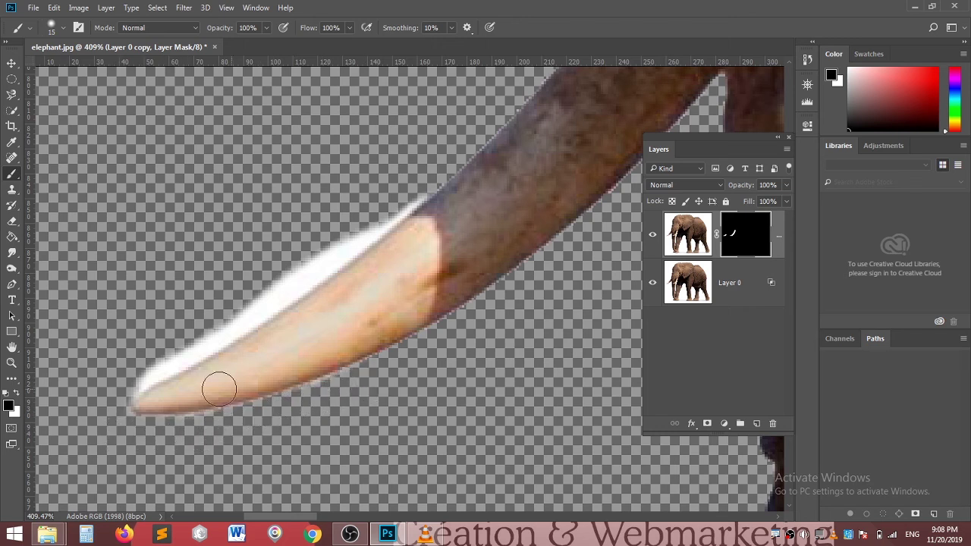
{"action": "scroll", "coordinate": [152, 307], "scroll_direction": "up", "scroll_amount": 2}
{"action": "mouse_move", "coordinate": [478, 157]}
{"action": "left_mouse_down"}
{"action": "mouse_move", "coordinate": [485, 174]}
{"action": "mouse_move", "coordinate": [456, 202]}
{"action": "mouse_move", "coordinate": [372, 242]}
{"action": "mouse_move", "coordinate": [129, 399]}
{"action": "left_mouse_up"}
{"action": "left_click_drag", "start_coordinate": [384, 233], "coordinate": [198, 338]}
{"action": "left_click_drag", "start_coordinate": [157, 368], "coordinate": [346, 261]}
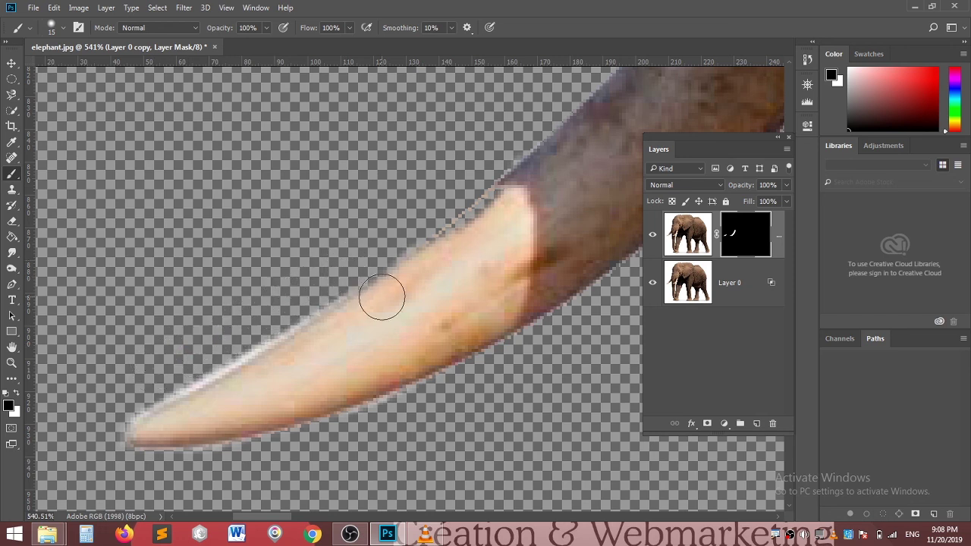
{"action": "key", "text": "x"}
{"action": "left_click_drag", "start_coordinate": [492, 217], "coordinate": [412, 302]}
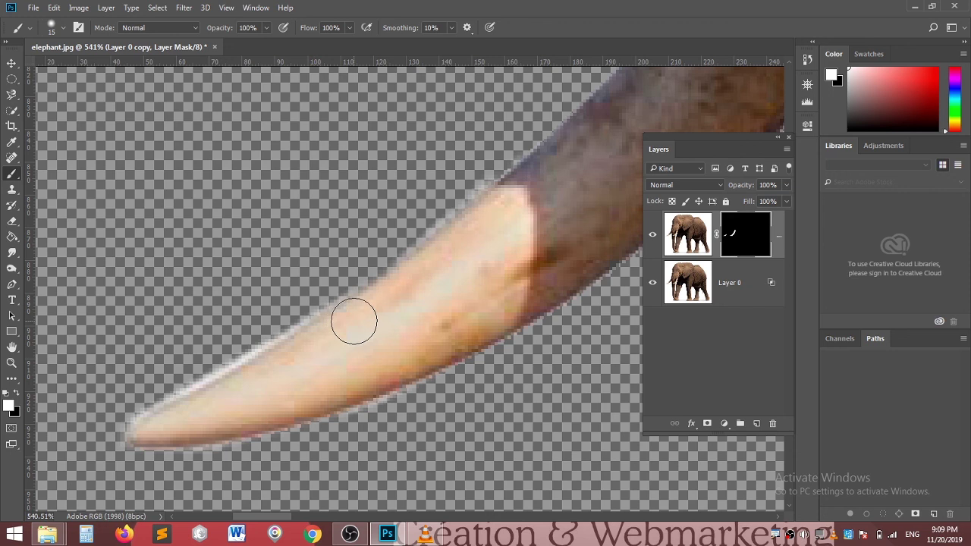
{"action": "scroll", "coordinate": [353, 322], "scroll_direction": "down", "scroll_amount": 2}
{"action": "scroll", "coordinate": [354, 318], "scroll_direction": "down", "scroll_amount": 1}
Zoom out to show the whole elephant with both tusks and open the Layers panel menu
{"action": "scroll", "coordinate": [356, 315], "scroll_direction": "down", "scroll_amount": 2}
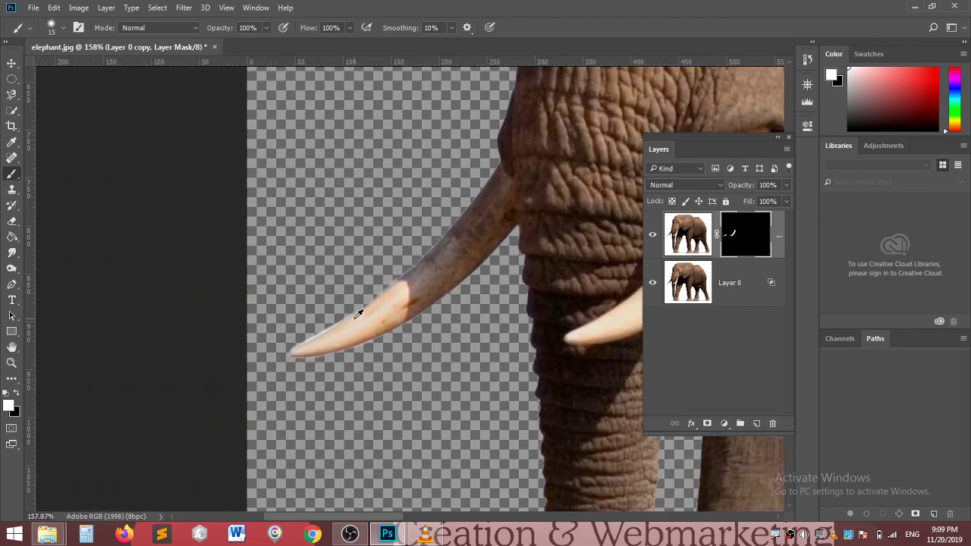
{"action": "scroll", "coordinate": [359, 314], "scroll_direction": "down", "scroll_amount": 1}
{"action": "scroll", "coordinate": [380, 277], "scroll_direction": "up", "scroll_amount": 1}
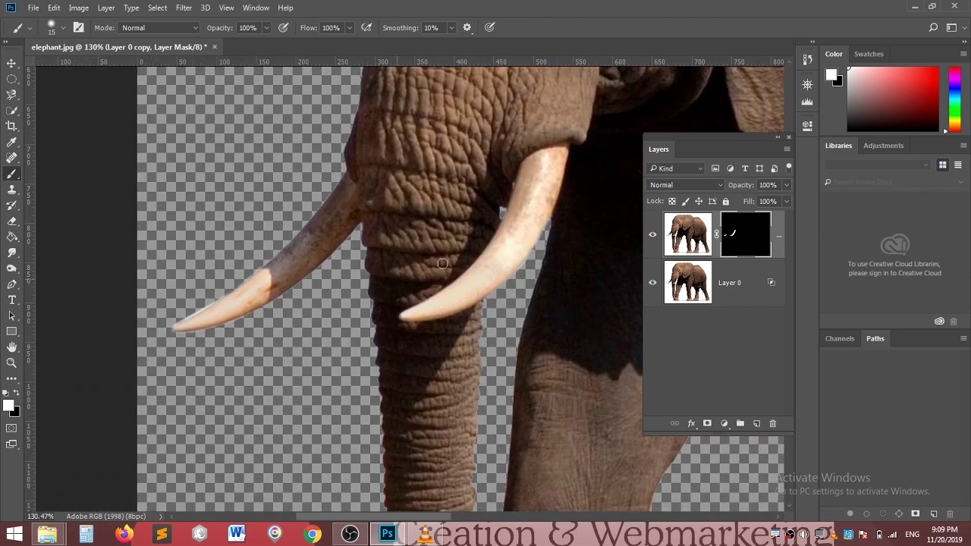
{"action": "scroll", "coordinate": [503, 245], "scroll_direction": "down", "scroll_amount": 1}
{"action": "scroll", "coordinate": [503, 261], "scroll_direction": "down", "scroll_amount": 1}
{"action": "scroll", "coordinate": [503, 260], "scroll_direction": "down", "scroll_amount": 1}
{"action": "scroll", "coordinate": [455, 281], "scroll_direction": "down", "scroll_amount": 1}
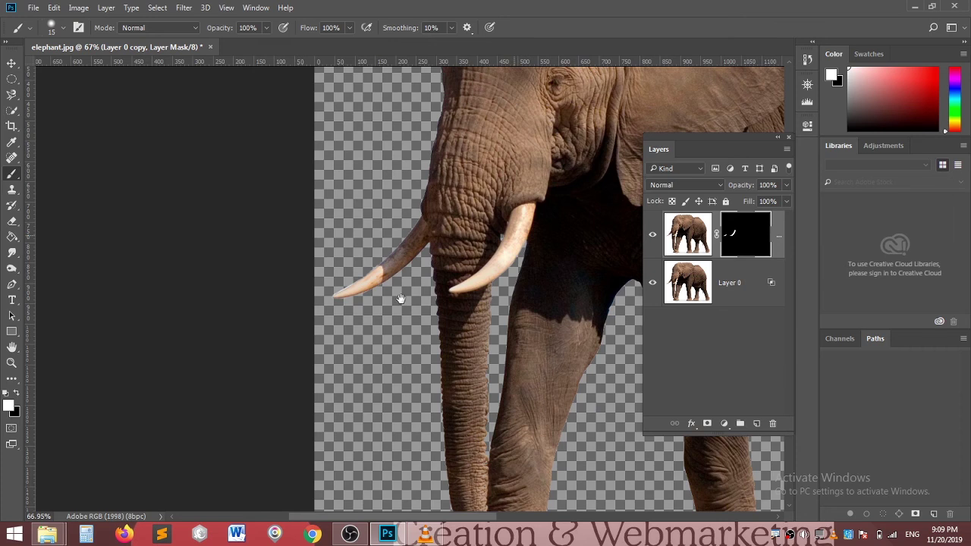
{"action": "scroll", "coordinate": [397, 296], "scroll_direction": "down", "scroll_amount": 2}
{"action": "scroll", "coordinate": [374, 309], "scroll_direction": "down", "scroll_amount": 1}
{"action": "scroll", "coordinate": [373, 310], "scroll_direction": "down", "scroll_amount": 1}
{"action": "scroll", "coordinate": [377, 306], "scroll_direction": "down", "scroll_amount": 1}
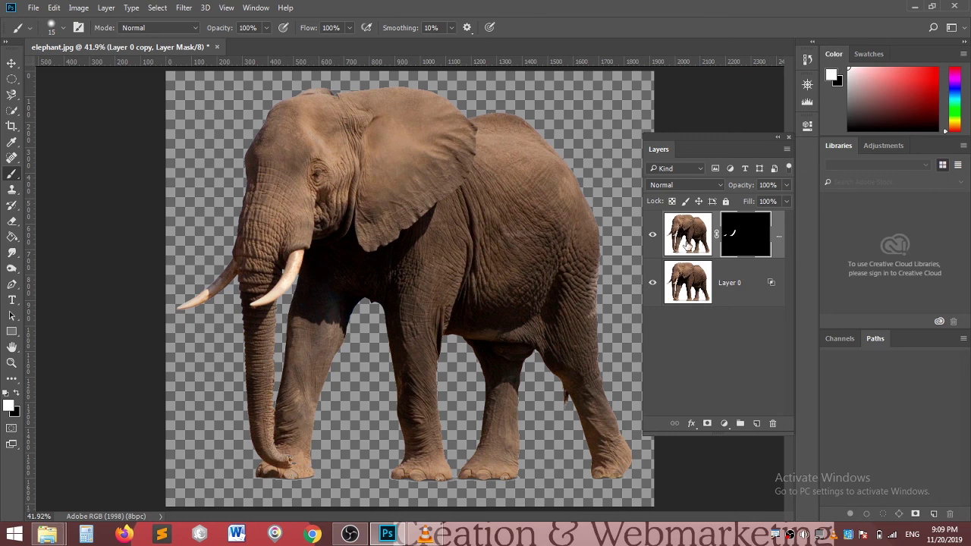
{"action": "left_click_drag", "start_coordinate": [688, 244], "coordinate": [693, 254]}
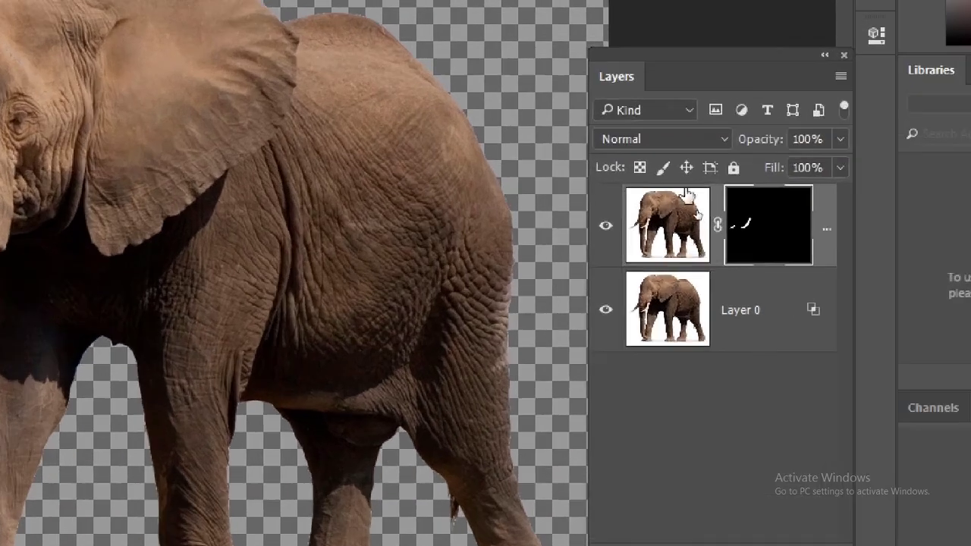
{"action": "left_click_drag", "start_coordinate": [693, 254], "coordinate": [675, 254]}
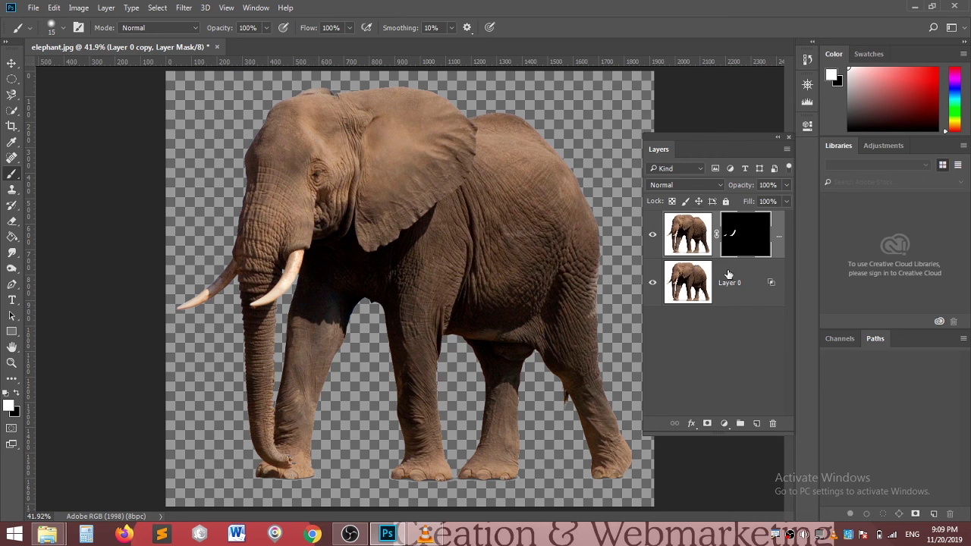
{"action": "left_click", "coordinate": [787, 149]}
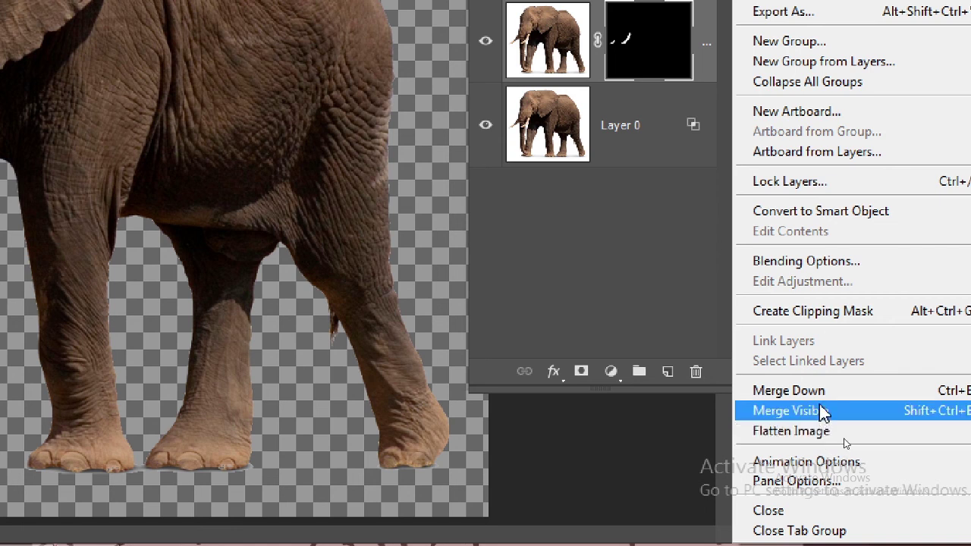
Merge Visible to combine the layers into a single Layer 0 copy
{"action": "left_click", "coordinate": [824, 412]}
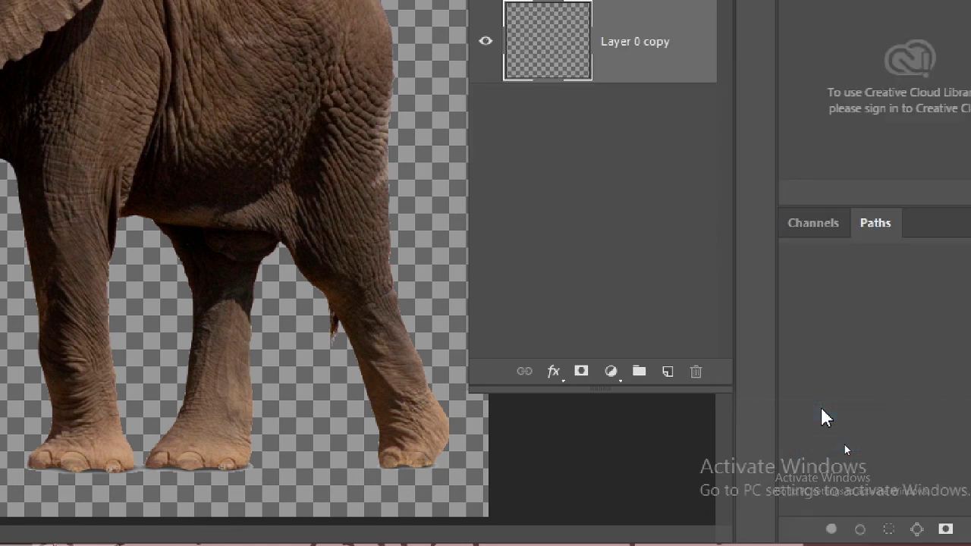